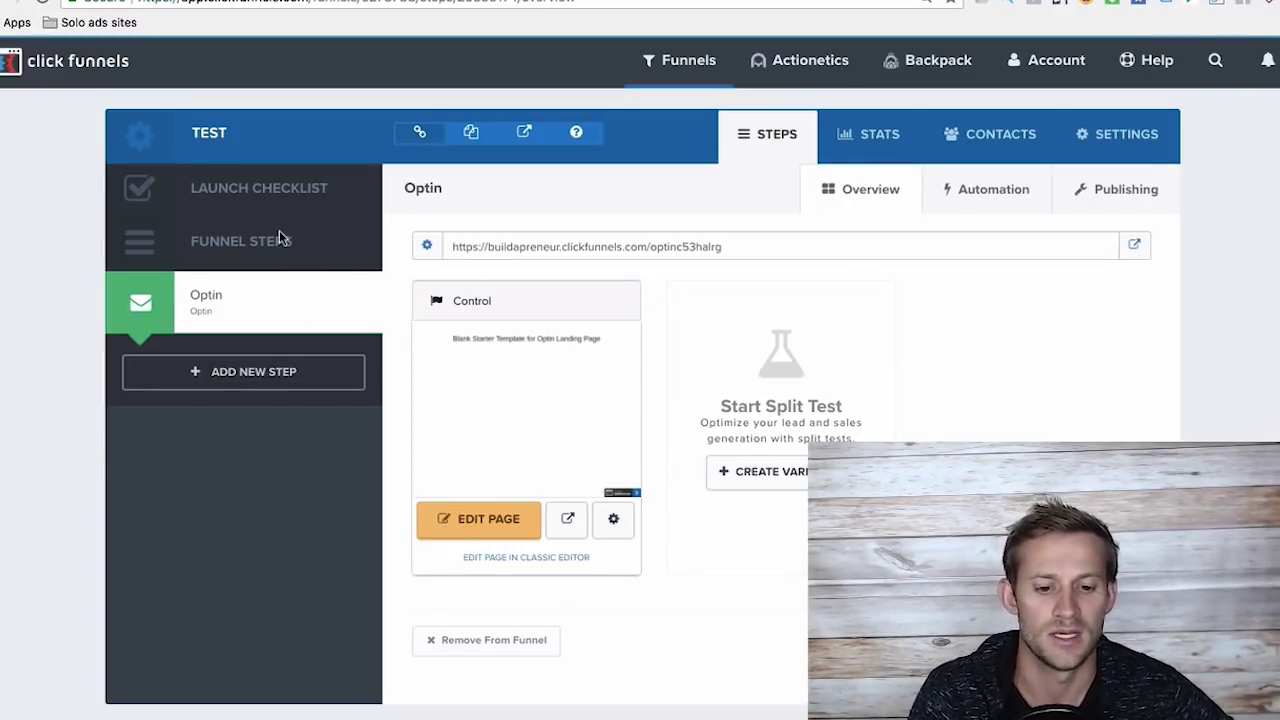
- Create a second funnel step, 'Sale Page 1', at path sales-page-1
click(197, 378)
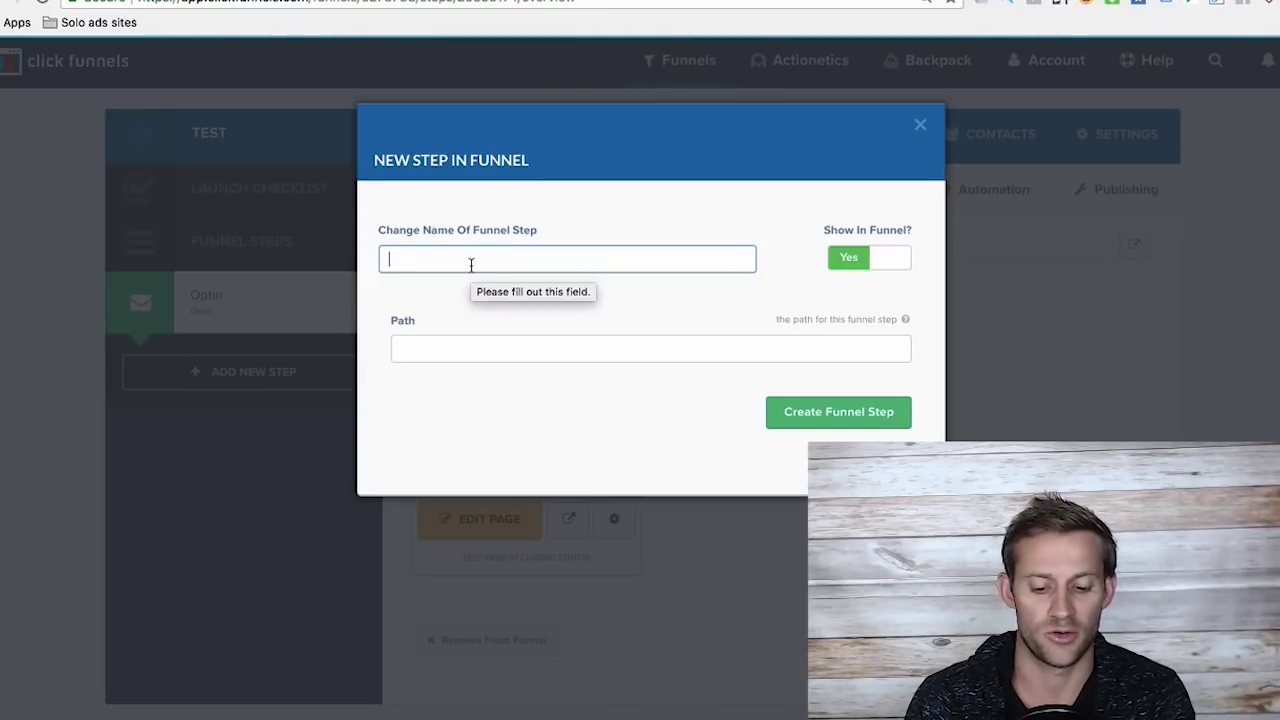
text(Sale Page 1)
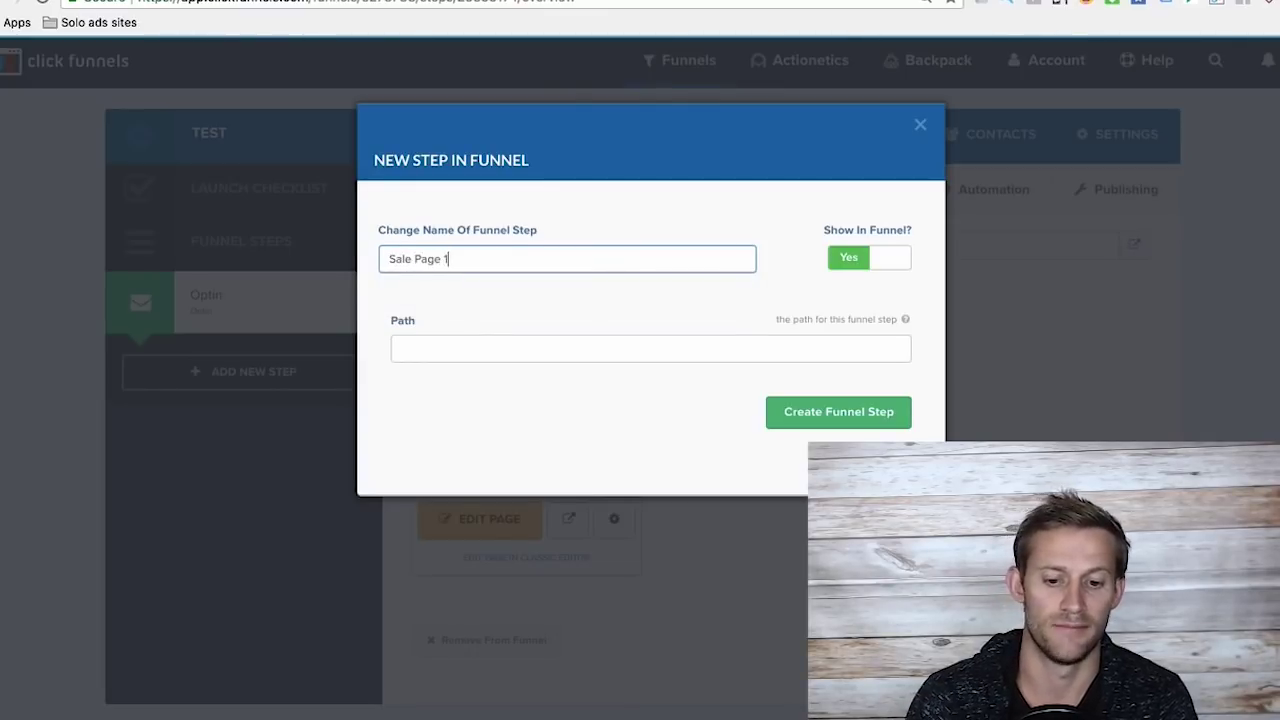
click(478, 345)
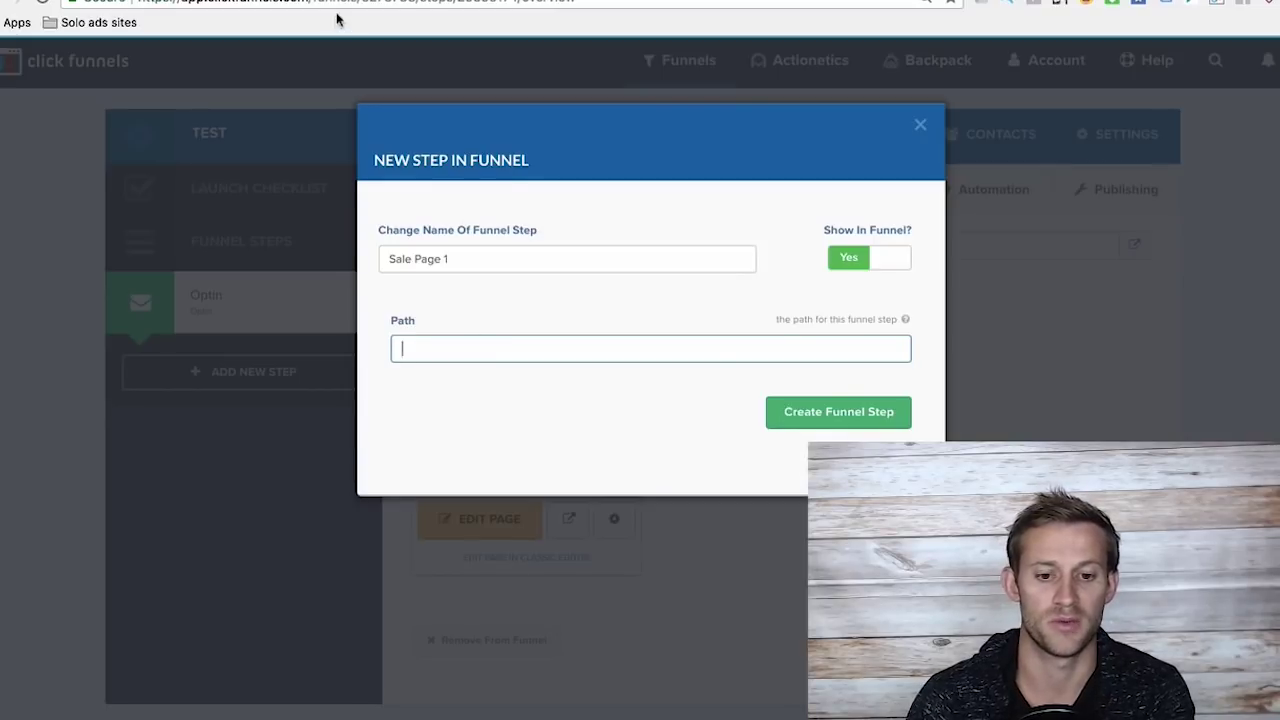
drag(314, 3, 549, 4)
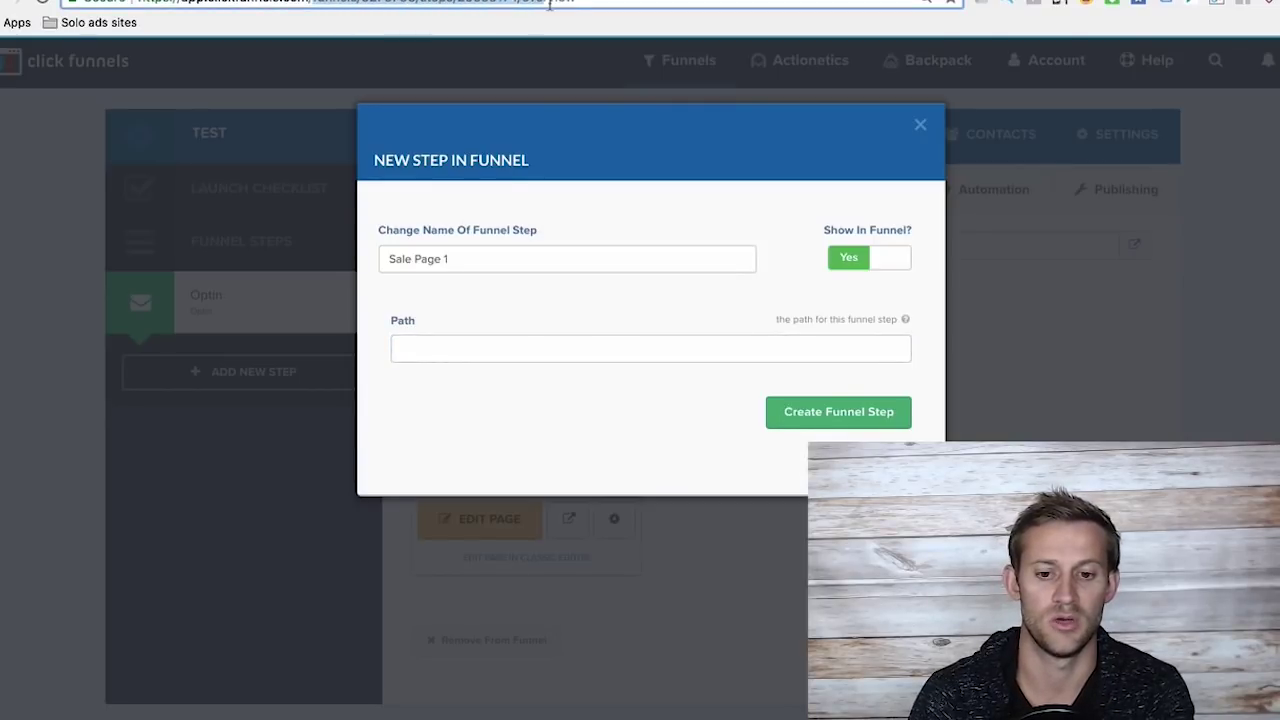
click(441, 338)
text(sales-page-1)
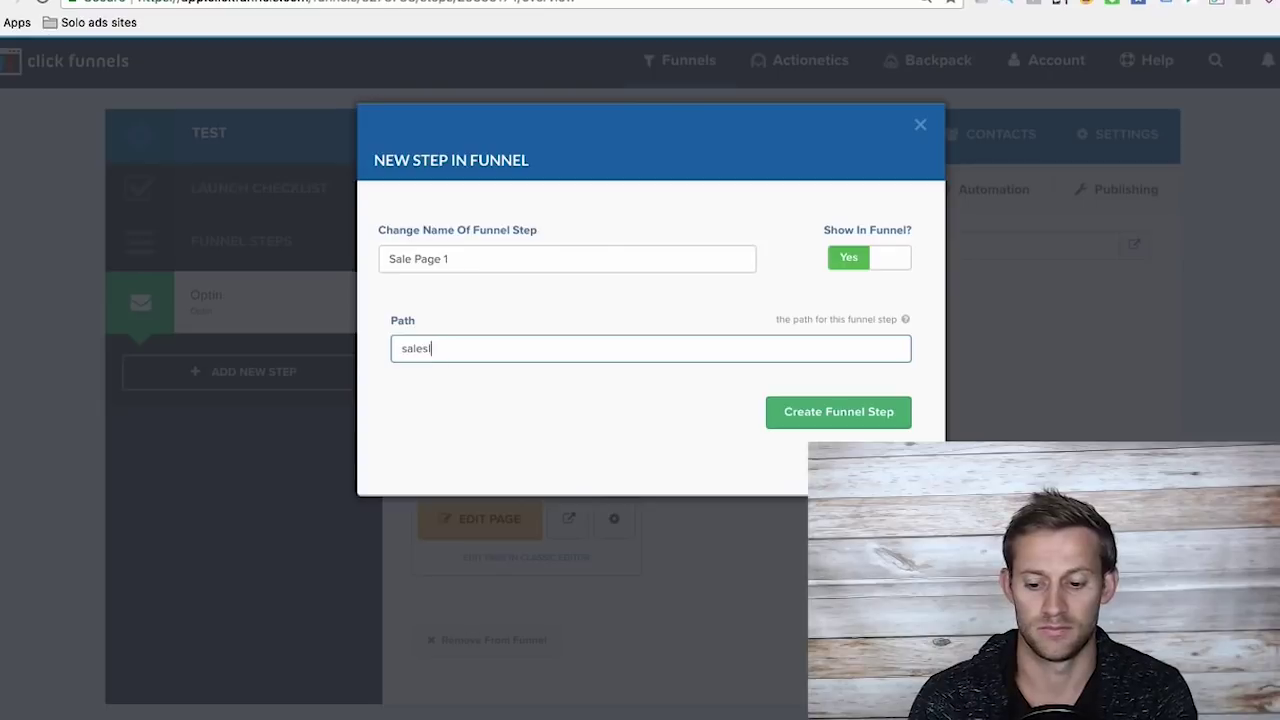
click(820, 422)
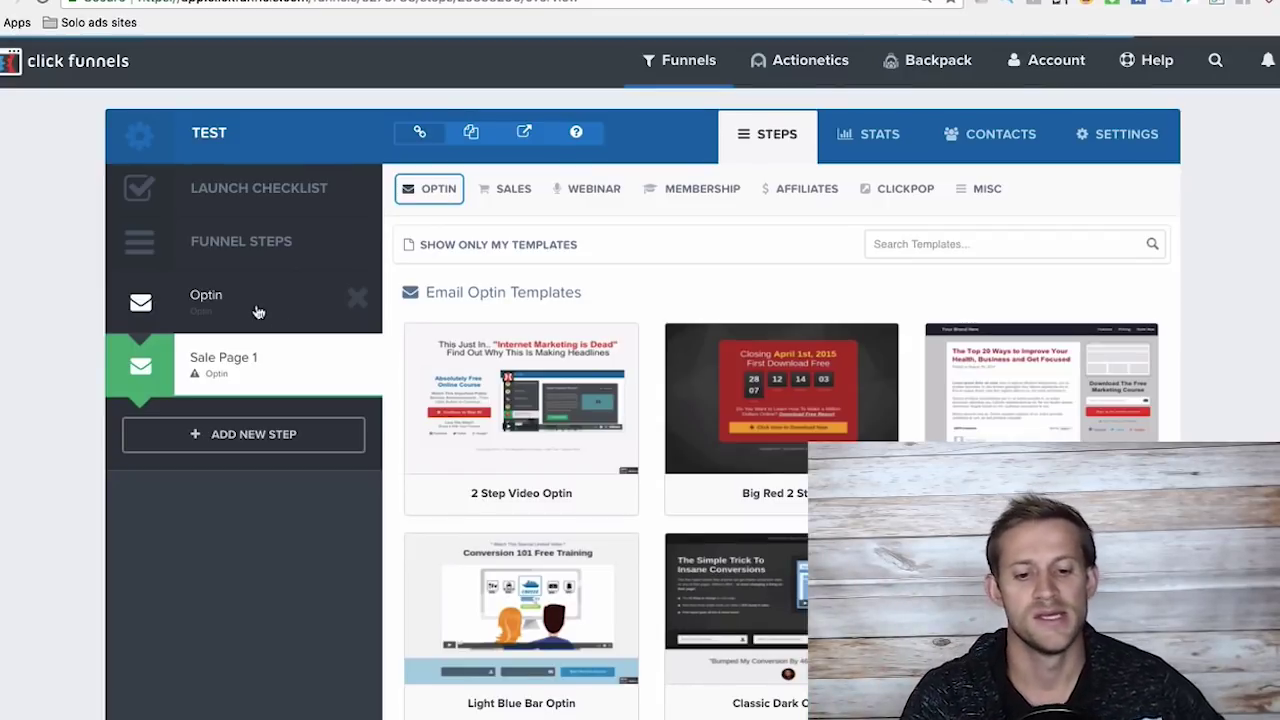
- Browse the Optin templates and select the blank starter template for Sale Page 1
mouse_move(578, 484)
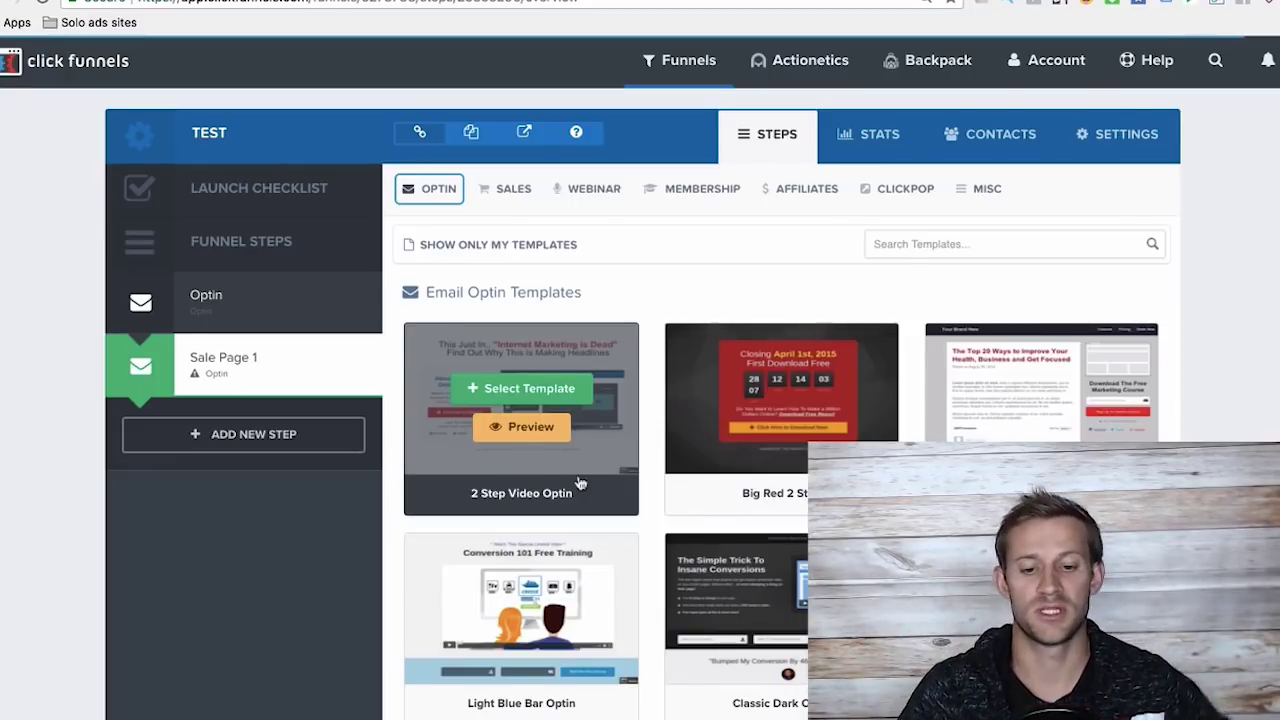
scroll(667, 551, down, 10)
scroll(667, 551, down, 3)
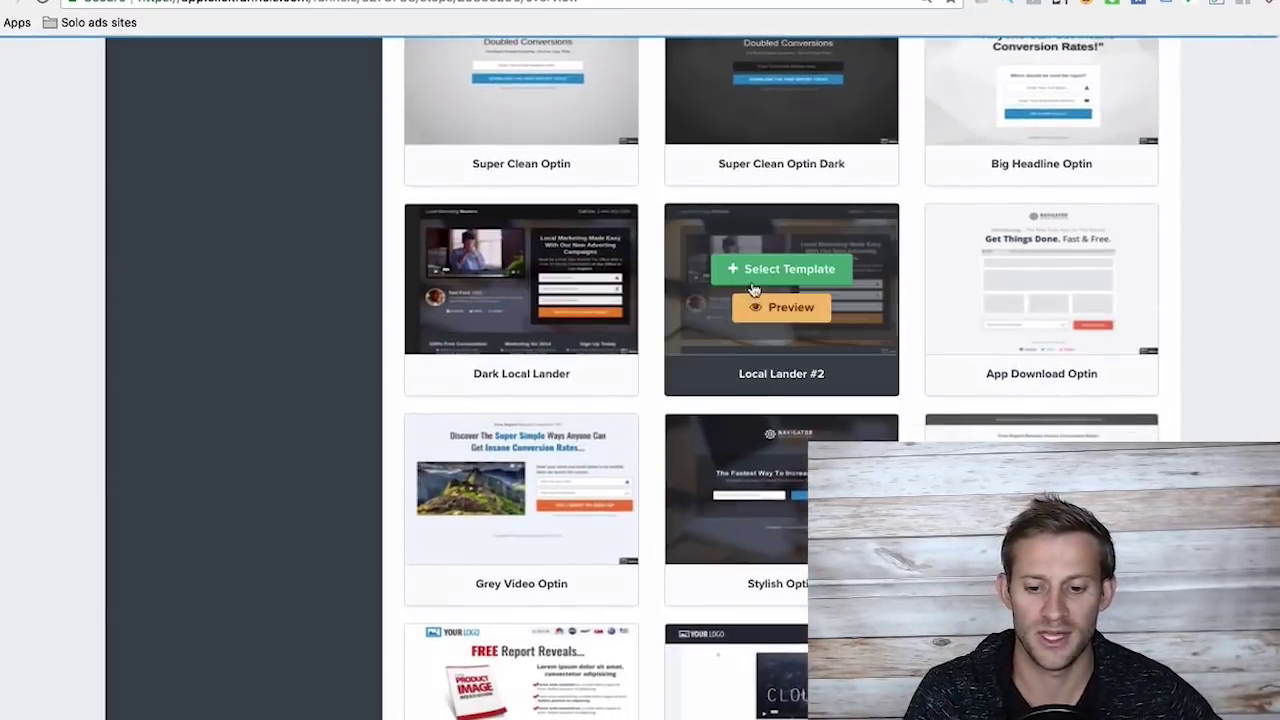
scroll(714, 528, down, 5)
scroll(714, 528, down, 1)
scroll(846, 406, up, 19)
scroll(717, 507, up, 2)
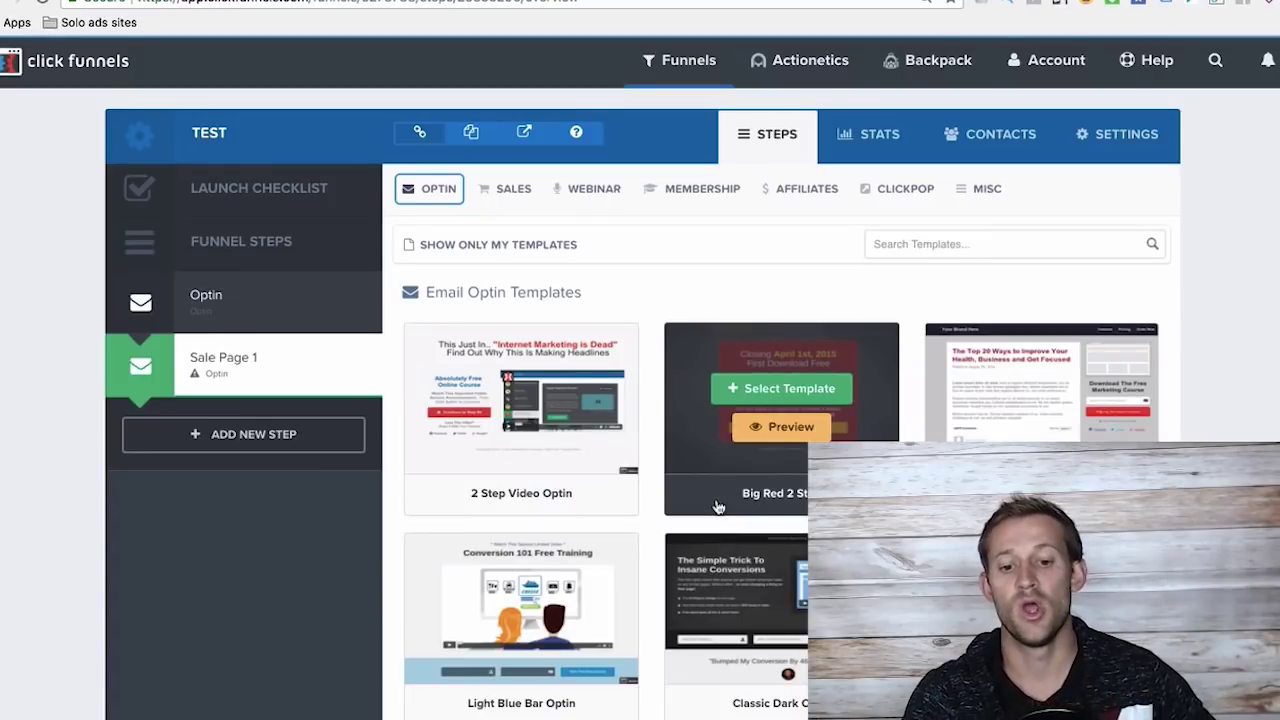
scroll(717, 507, down, 20)
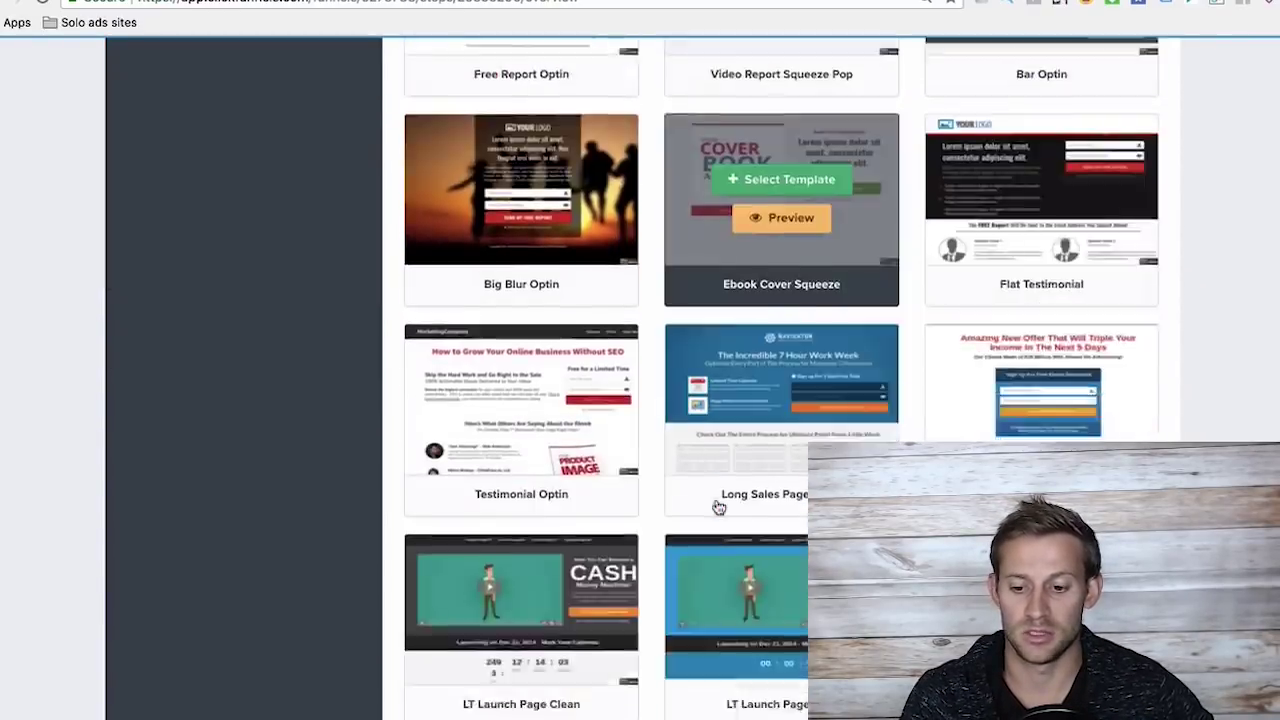
scroll(716, 500, down, 3)
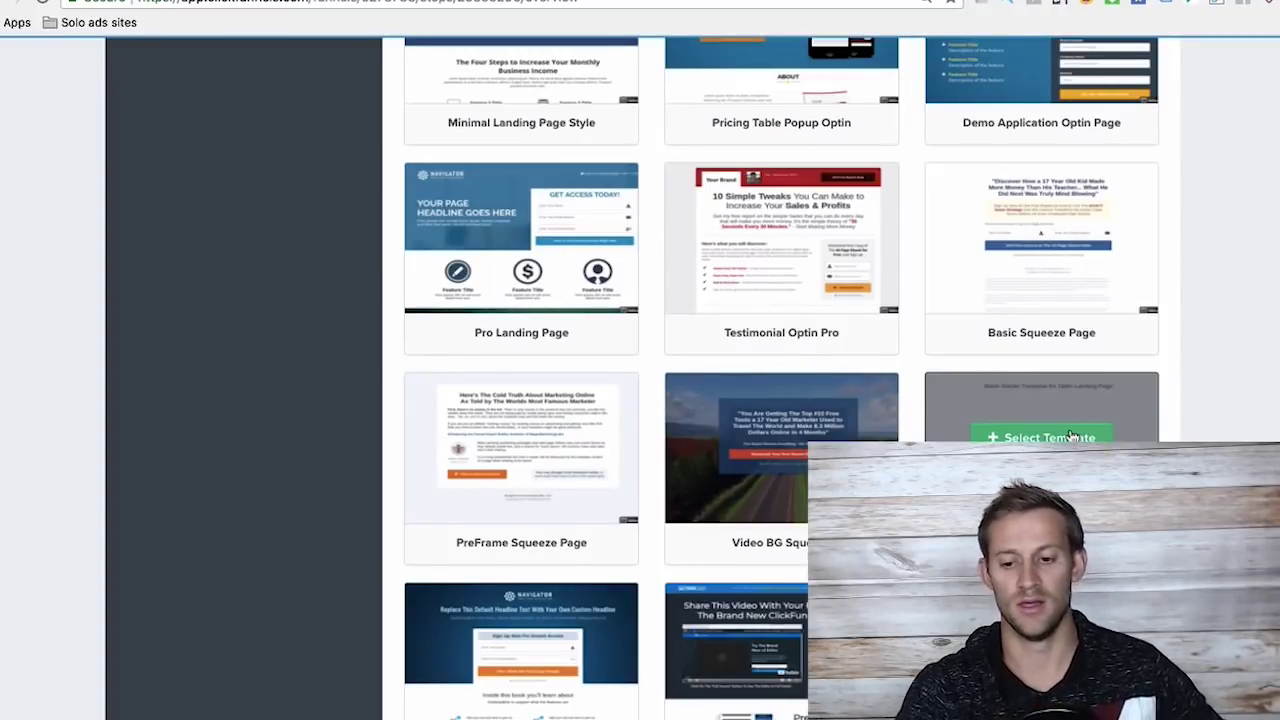
click(1070, 437)
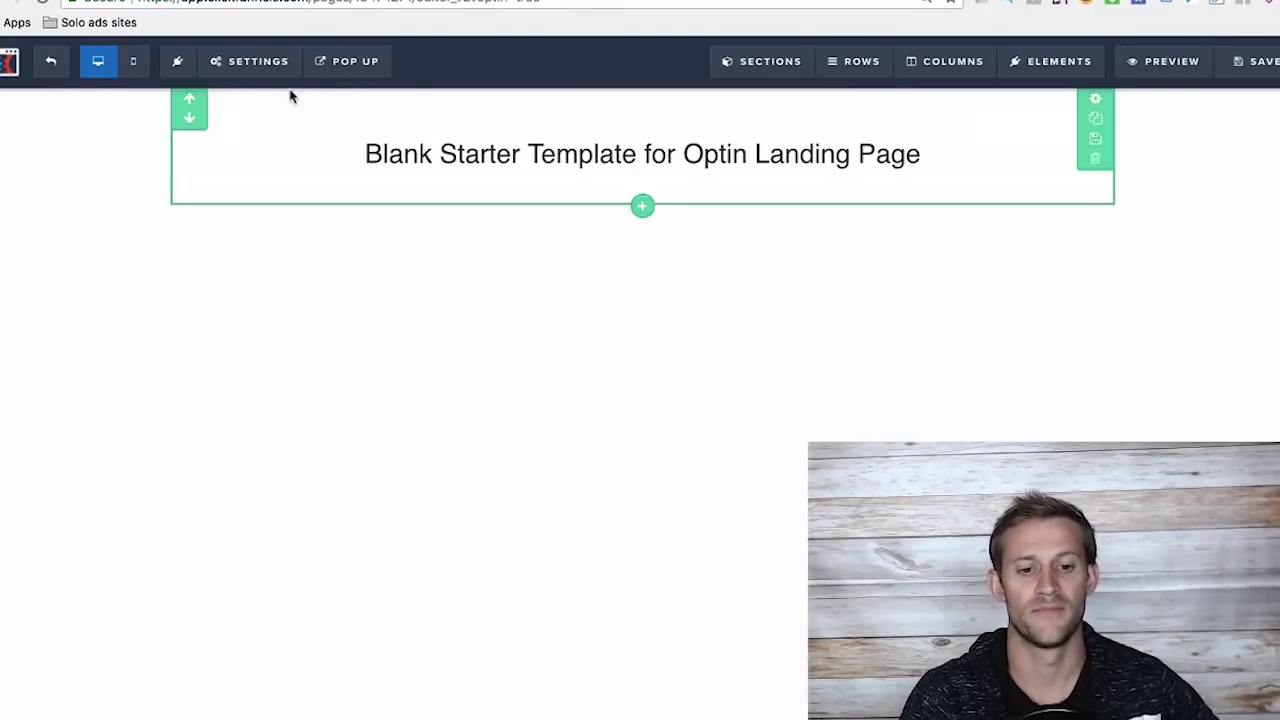
- Set the page background image to the wood texture from the uploaded images
mouse_move(223, 63)
click(274, 234)
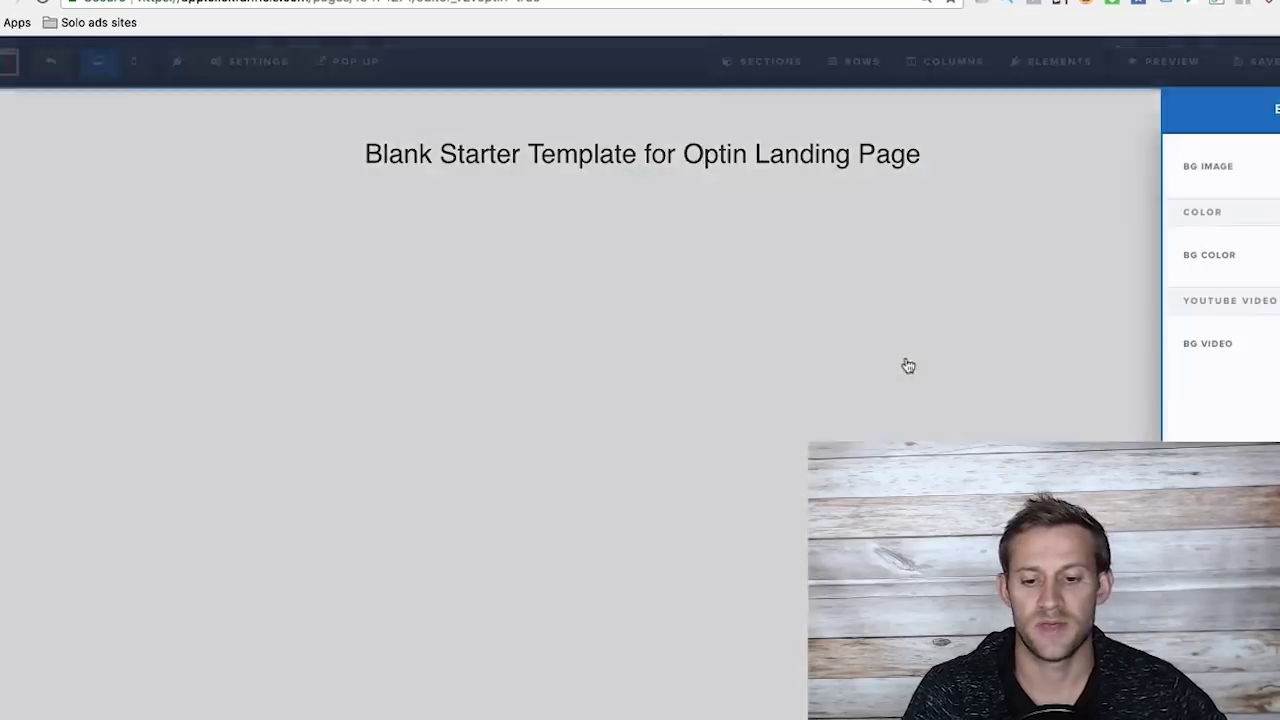
click(1270, 168)
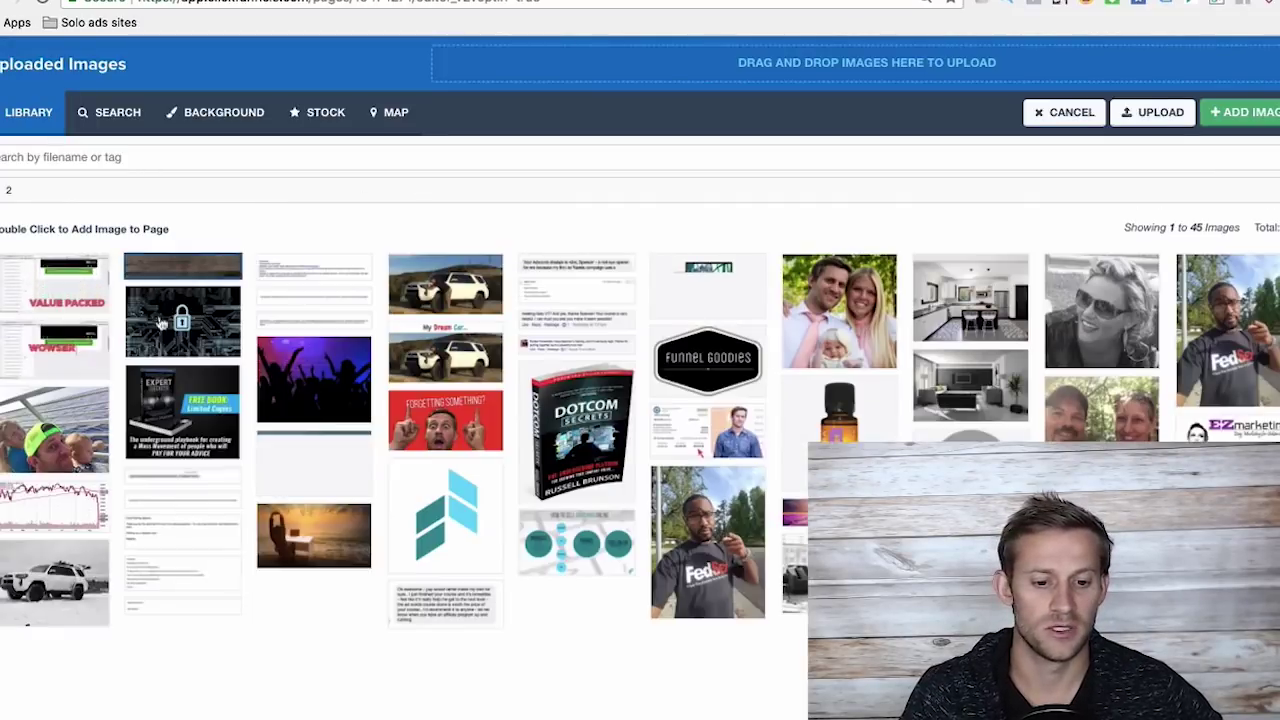
click(183, 265)
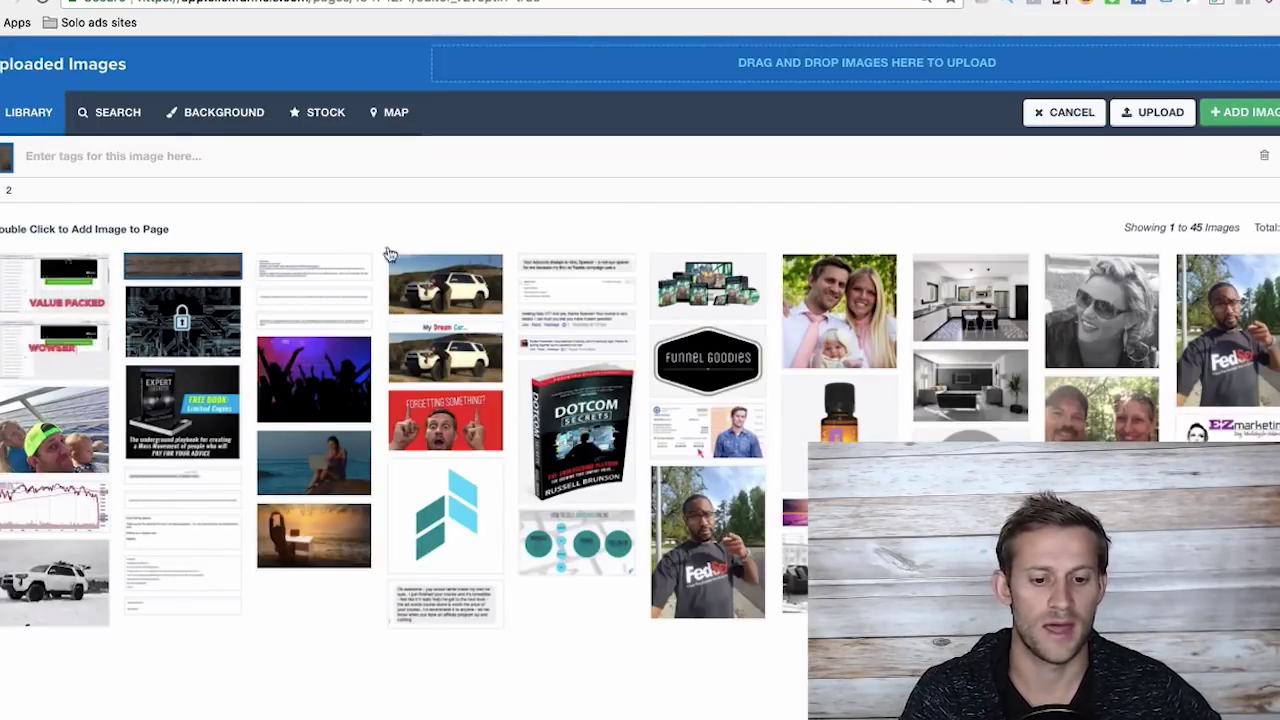
click(1250, 123)
click(822, 370)
mouse_move(763, 73)
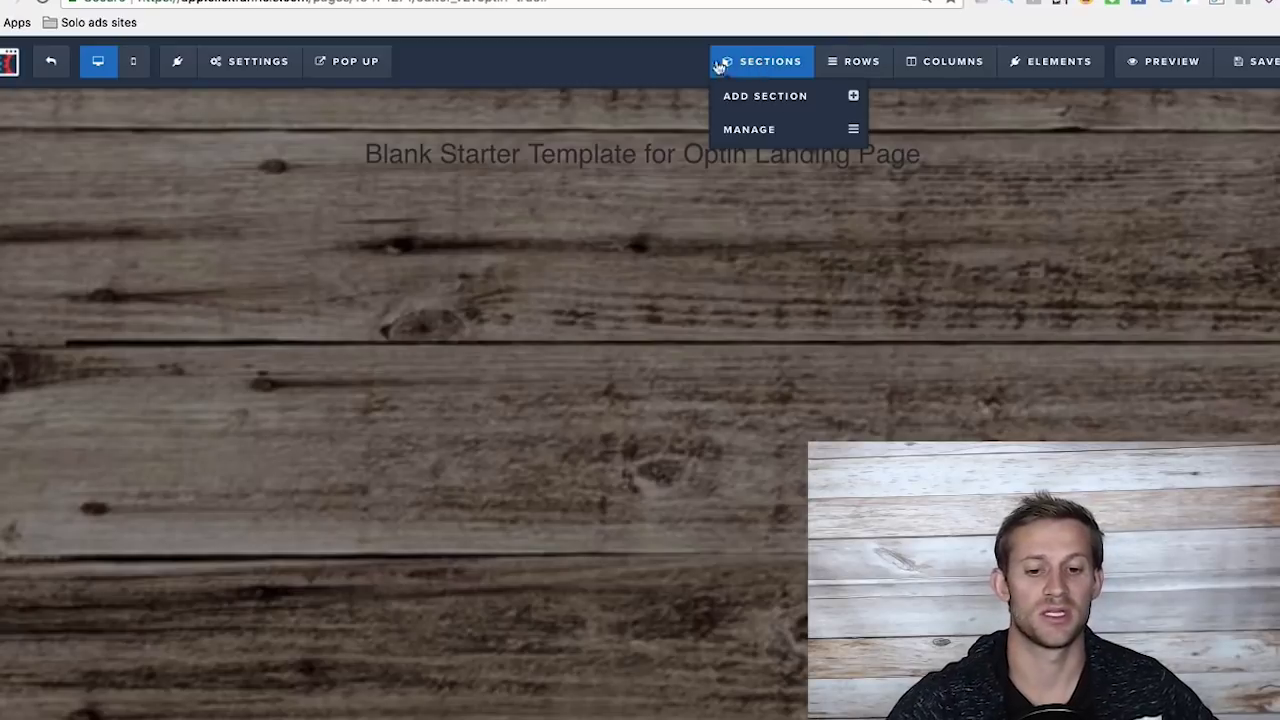
- Delete the starter title row and drop a Full Width section at the page top
mouse_move(851, 73)
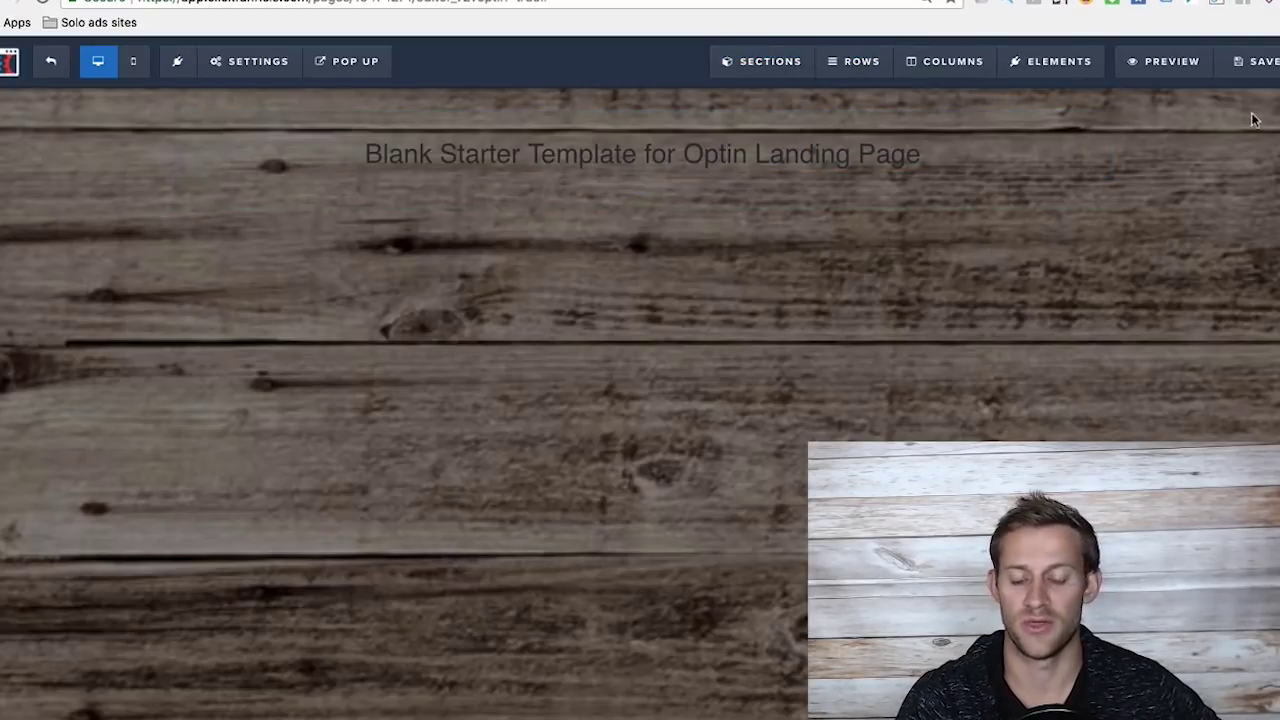
mouse_move(1026, 68)
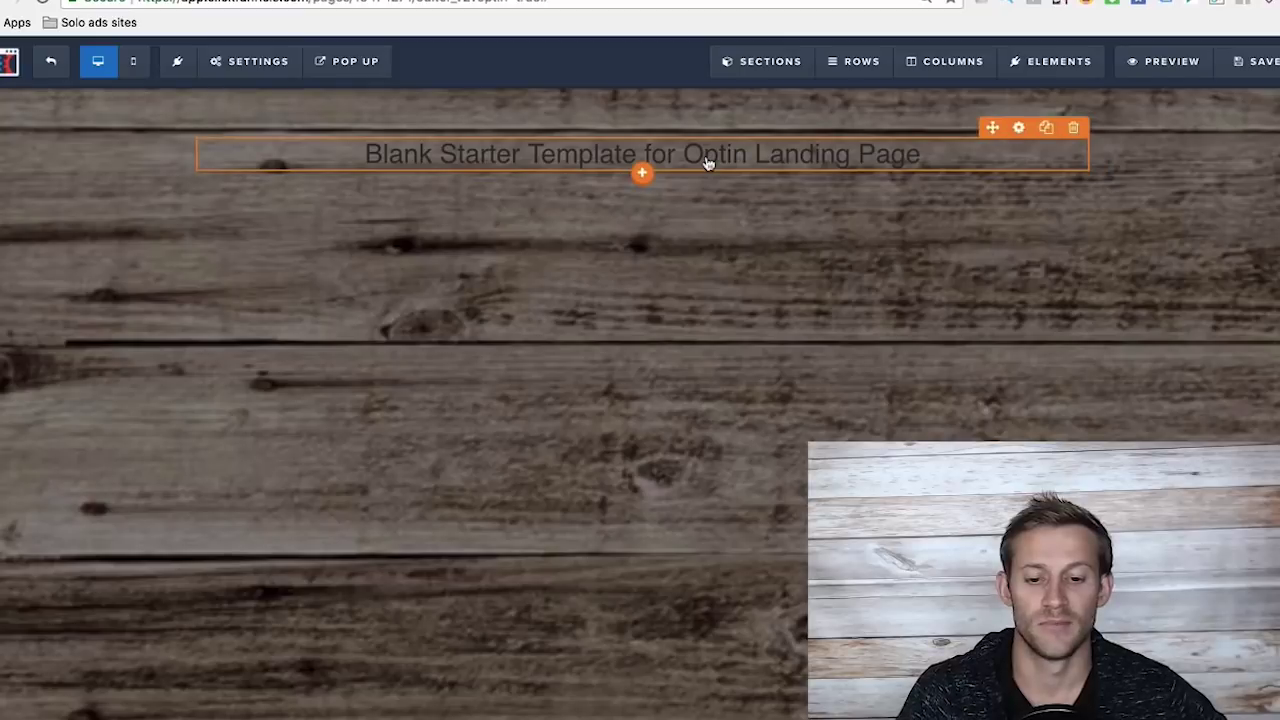
mouse_move(260, 61)
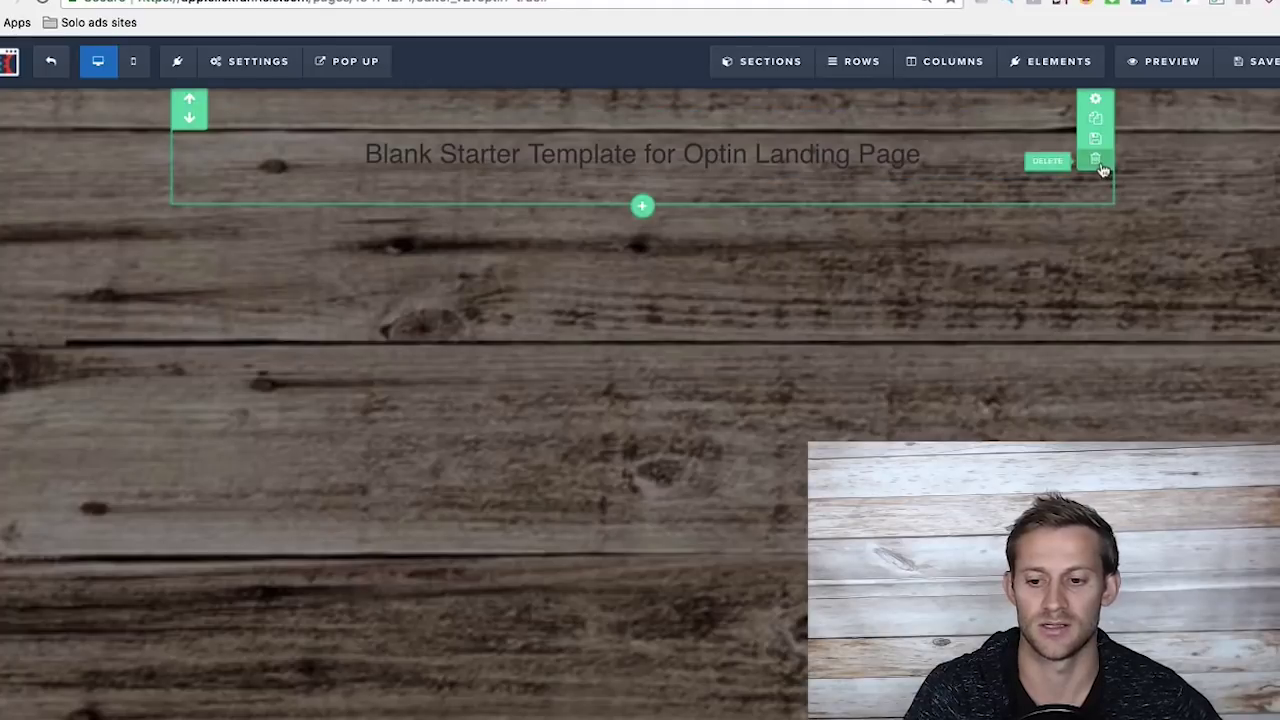
click(1100, 165)
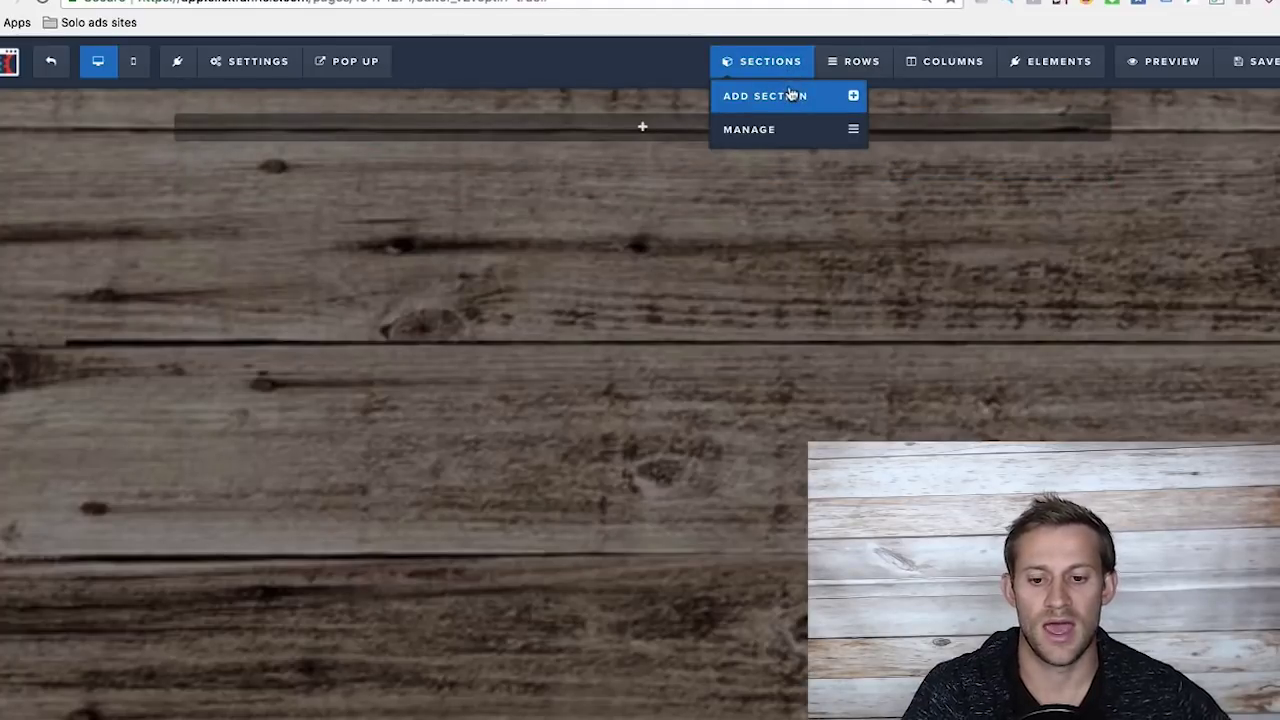
click(790, 95)
drag(1003, 150, 732, 123)
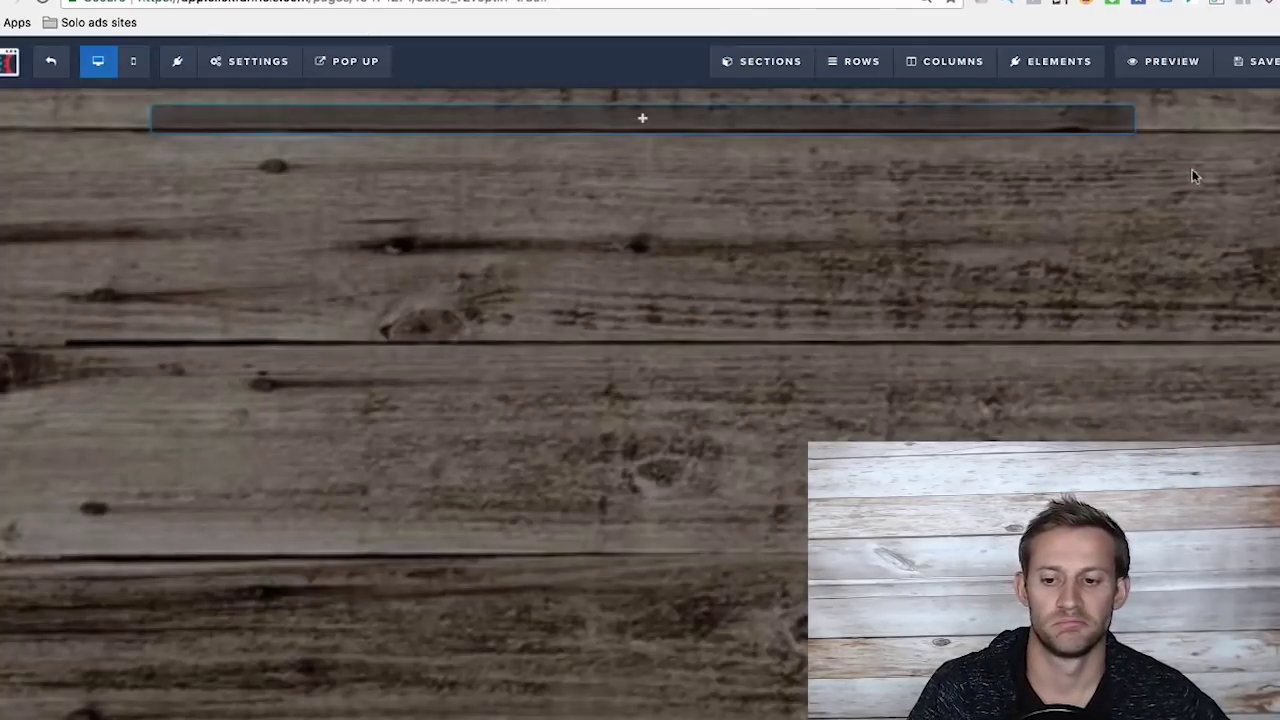
- Add a 2-column row to the section, then a 1-column row above it
click(1243, 102)
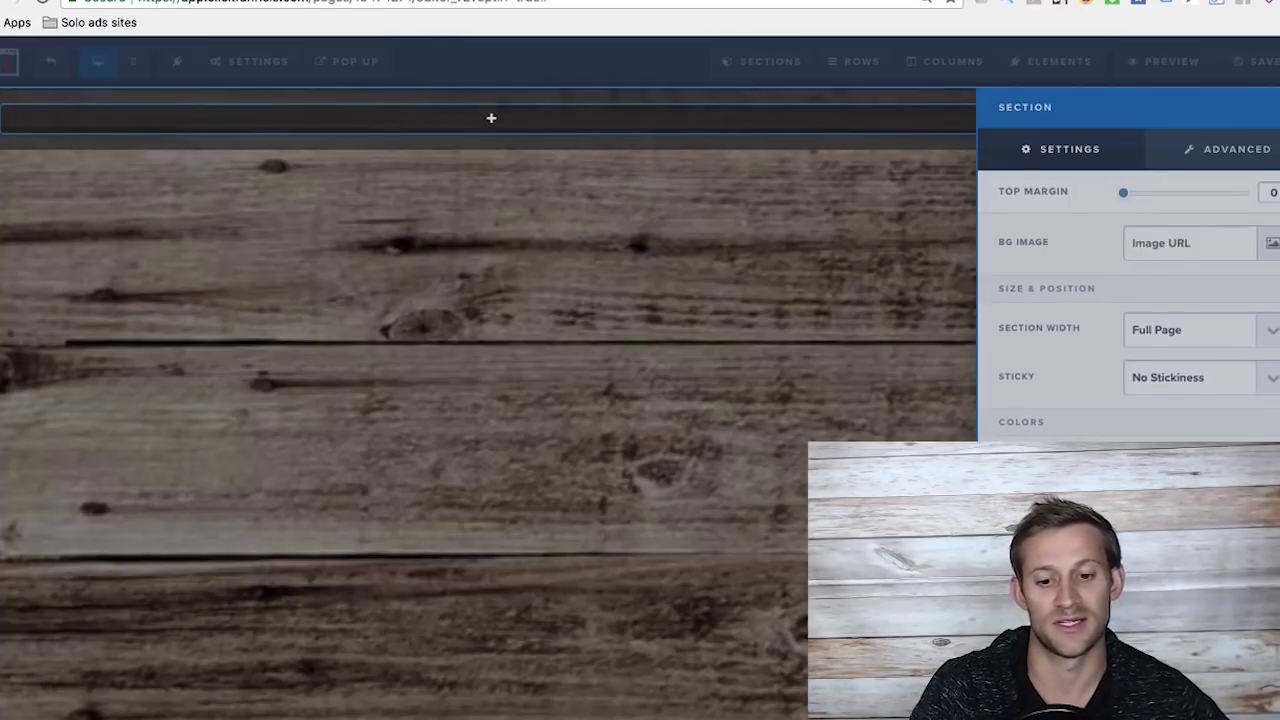
click(548, 328)
mouse_move(642, 120)
click(669, 116)
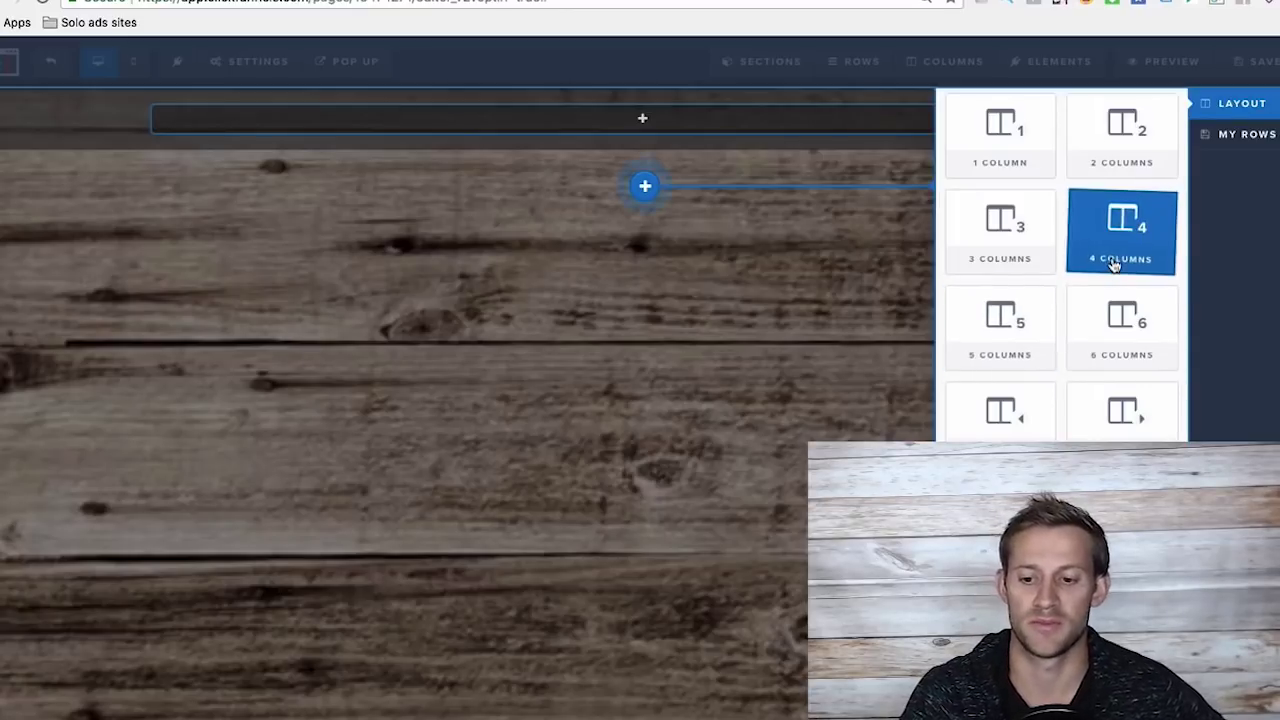
click(1132, 155)
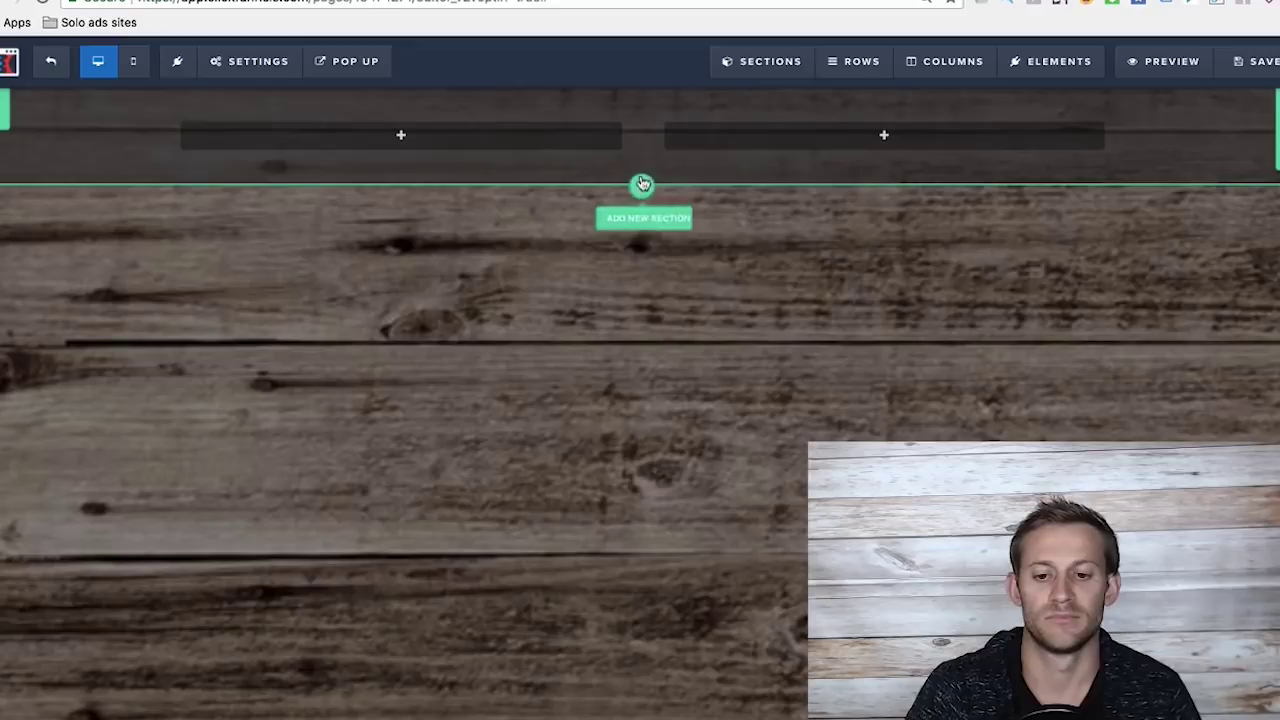
click(642, 170)
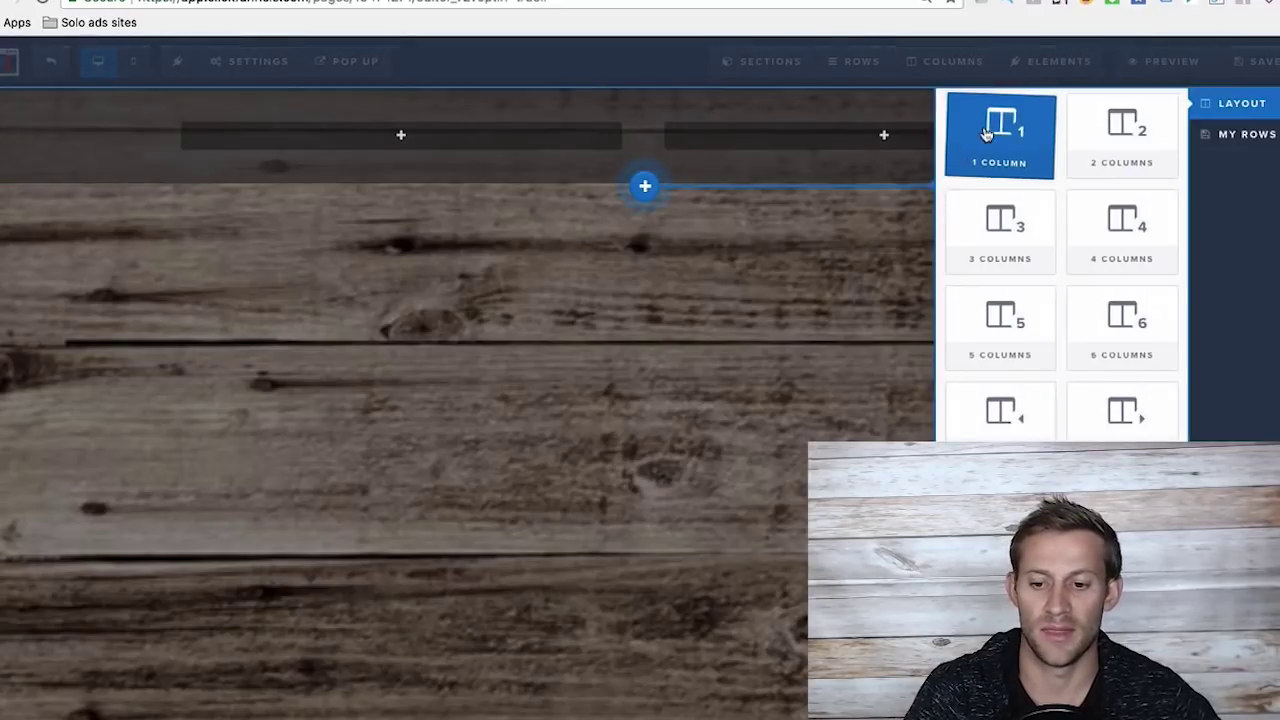
drag(955, 135, 630, 118)
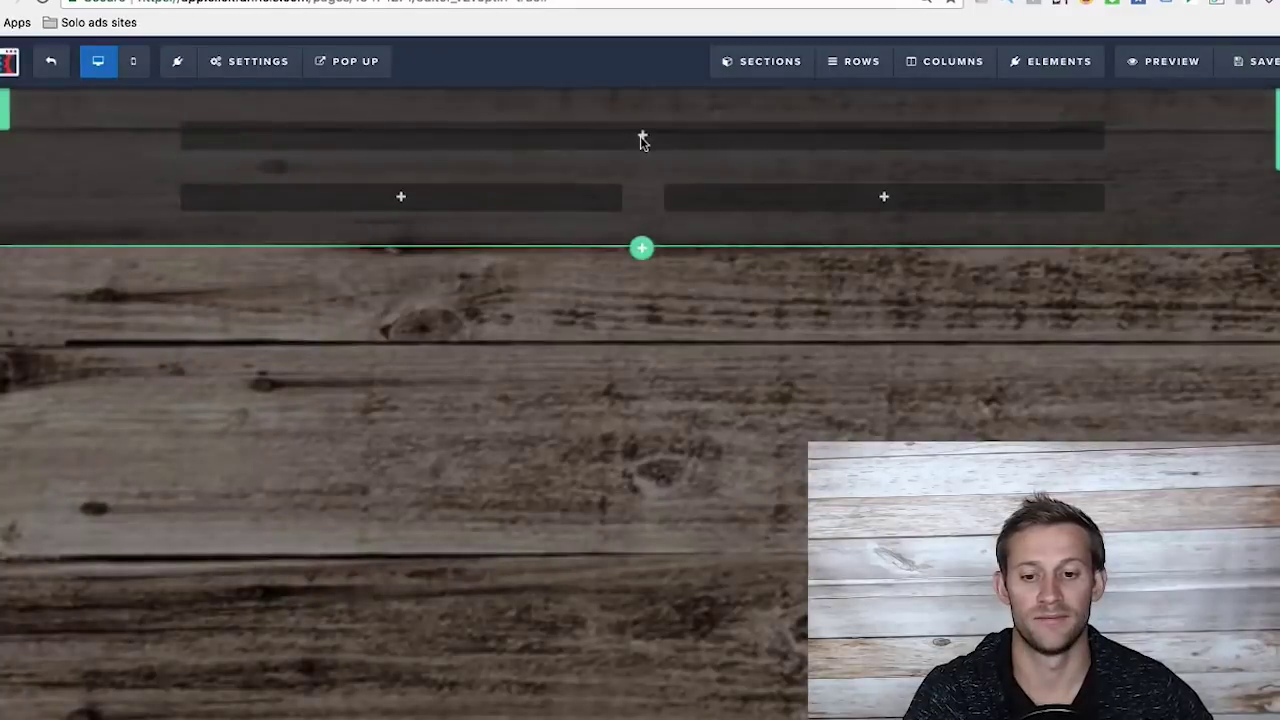
- Add a headline reading 'Want to learn to create funnels?' to the top row
click(642, 138)
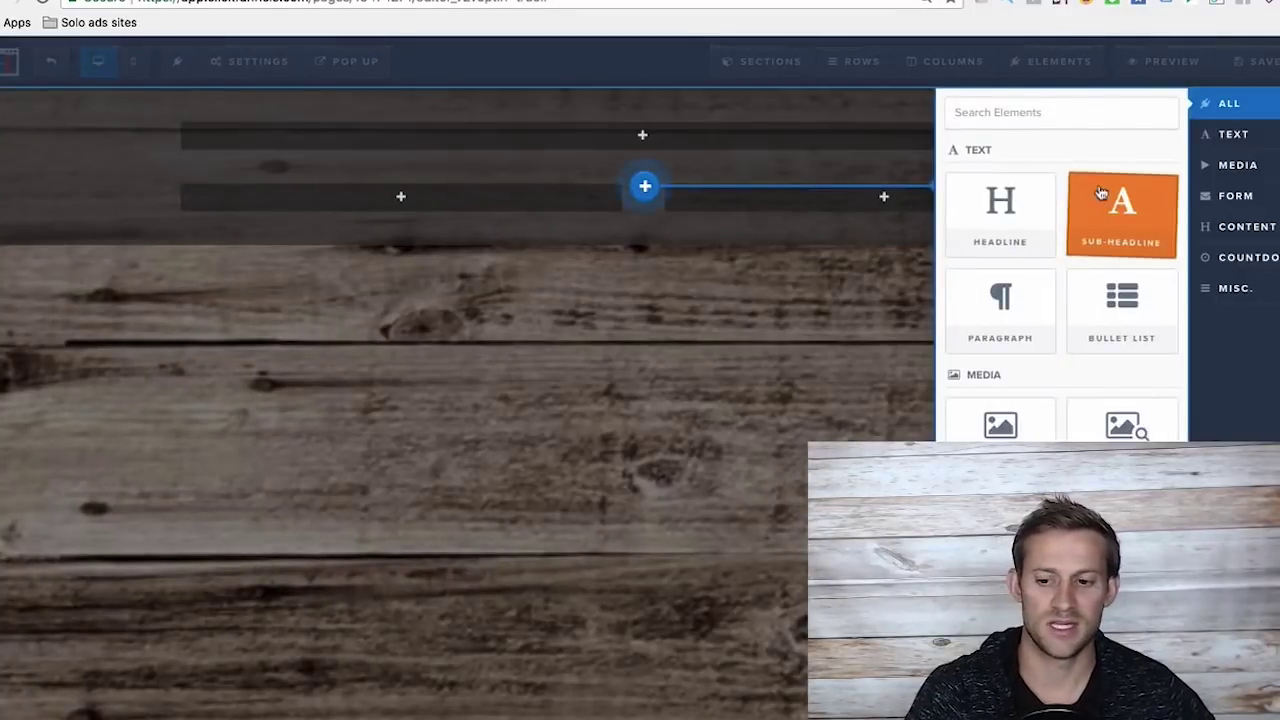
click(1001, 224)
click(662, 134)
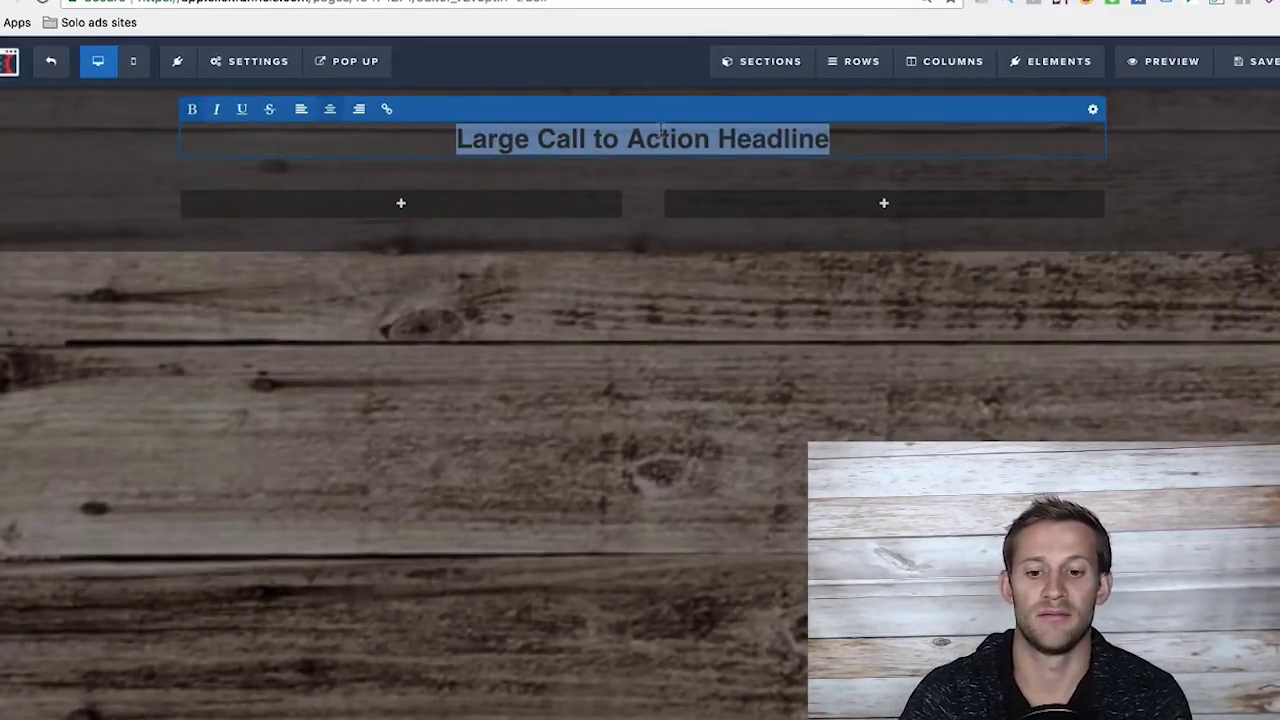
text(What to learn to create funnels?)
key(BackSpace)
key(BackSpace)
key(BackSpace)
key(BackSpace)
text(els?)
key(BackSpace)
text(?)
click(681, 300)
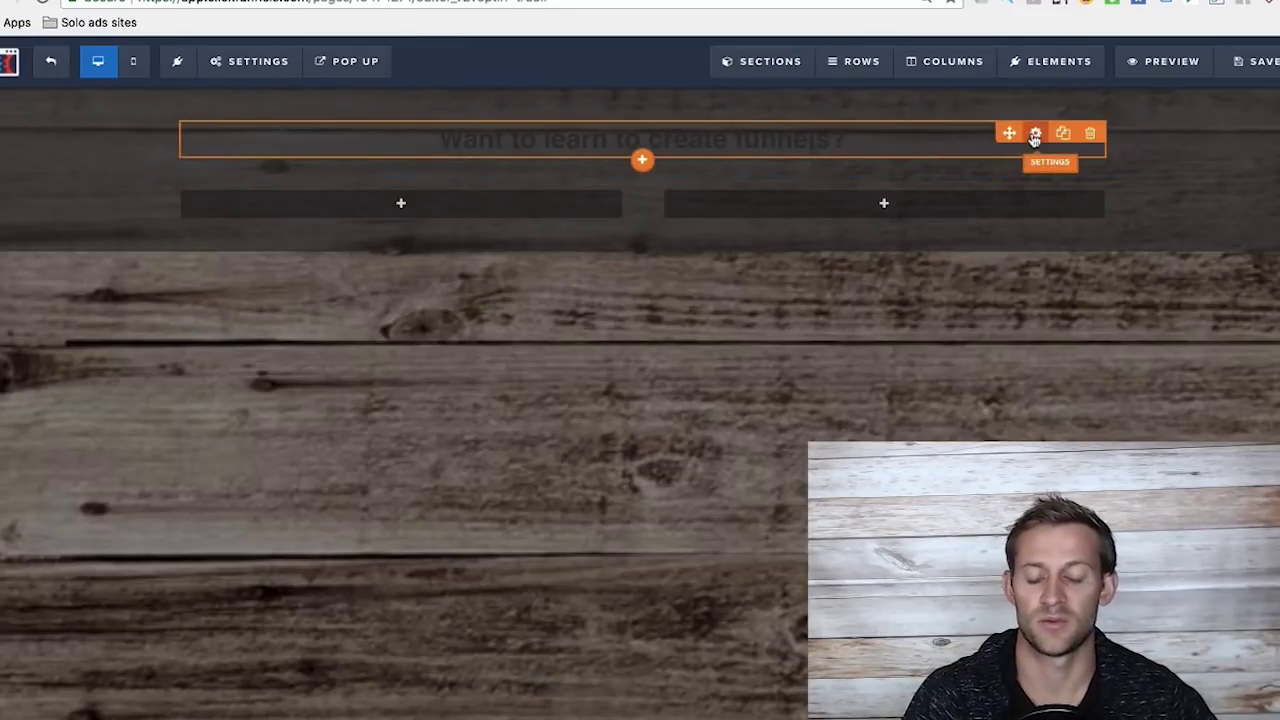
- Make the headline text white using the Conversion Colors
click(1035, 136)
click(1156, 380)
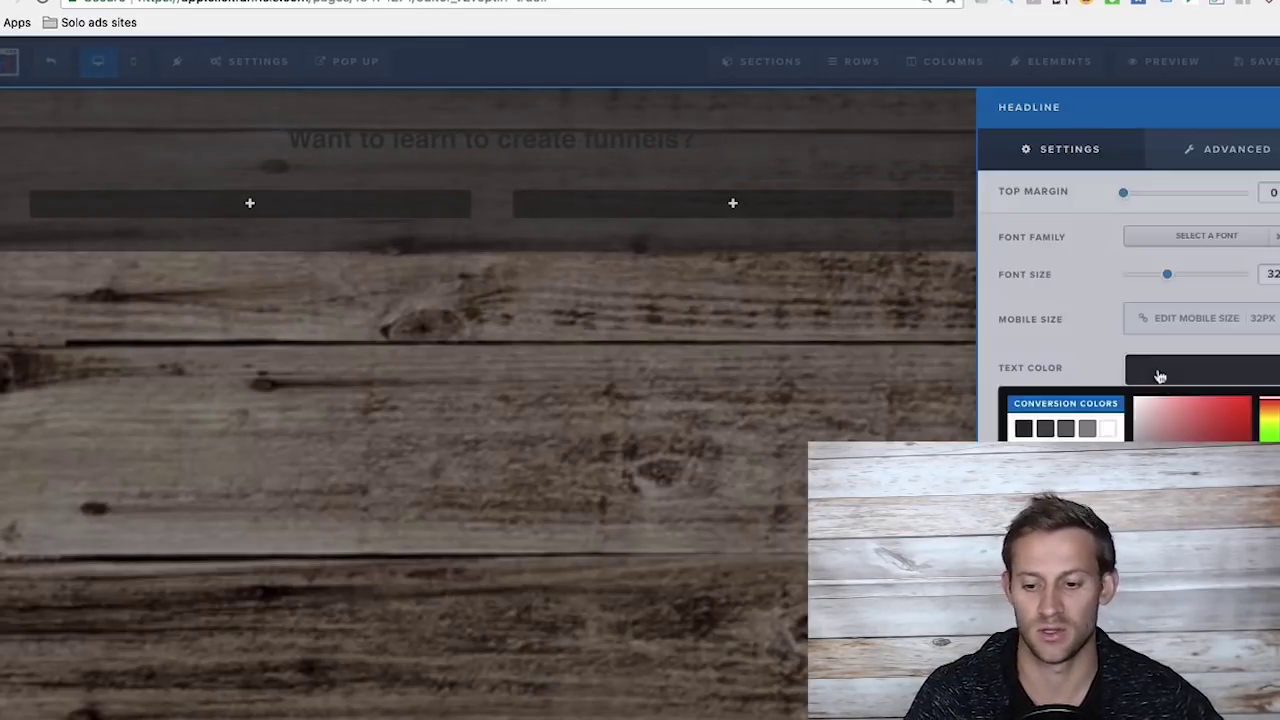
click(1110, 430)
click(617, 303)
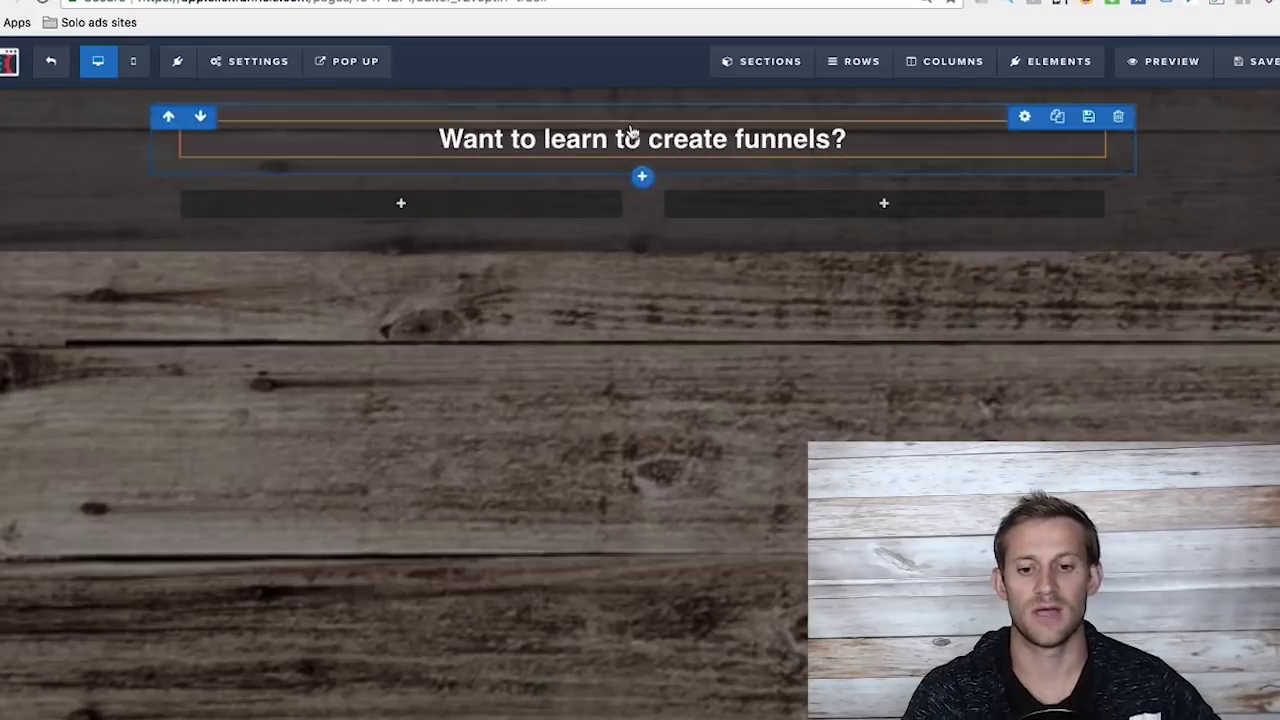
- Add an image to the left column and replace it with the family photo
click(447, 207)
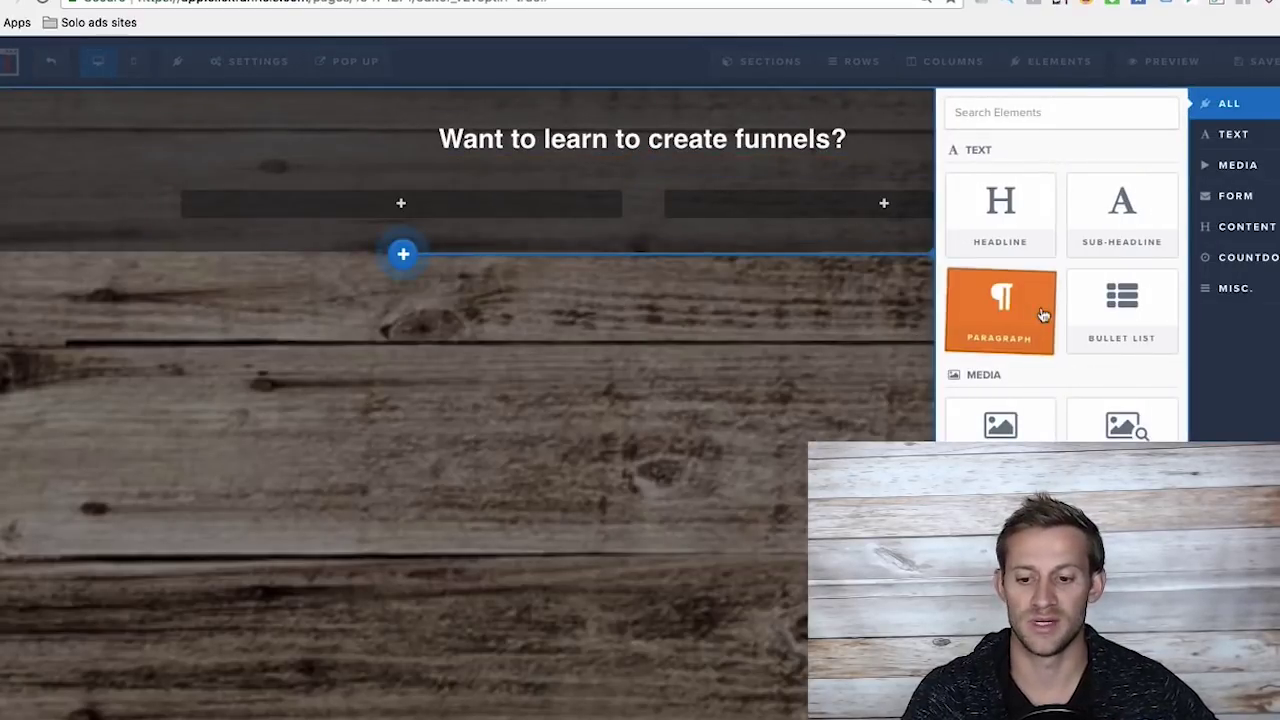
click(1000, 420)
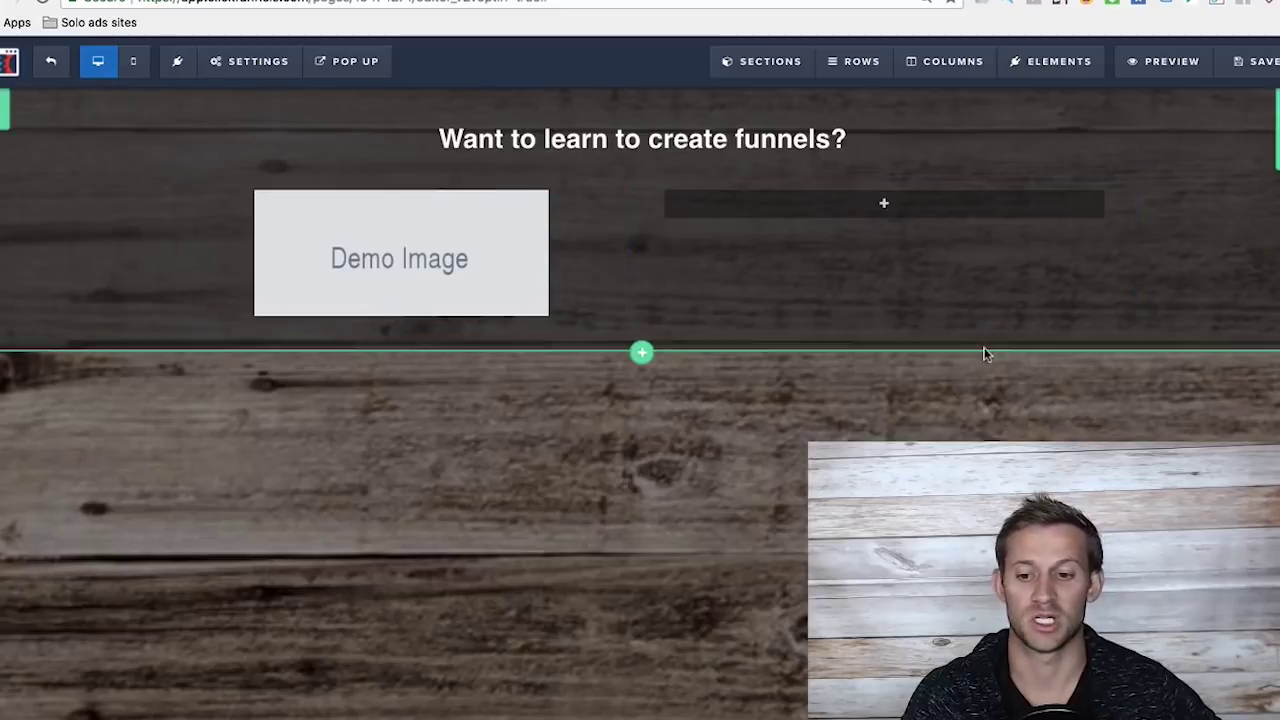
click(368, 278)
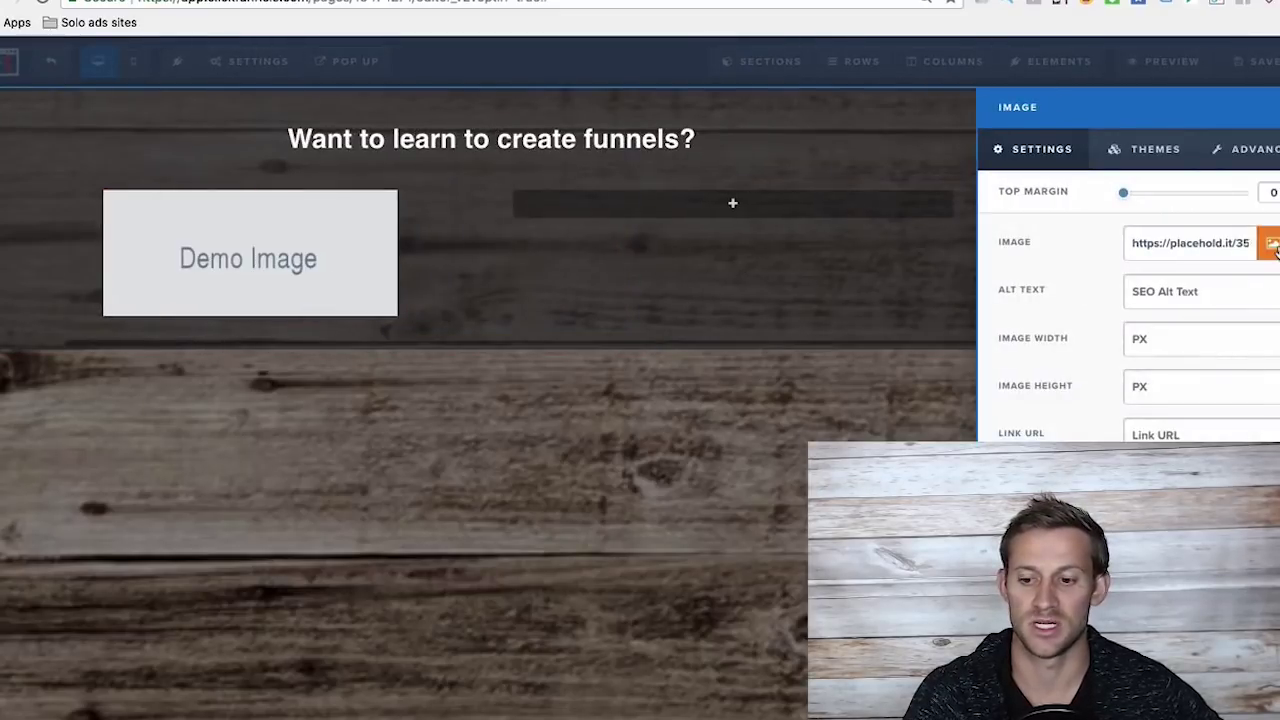
click(1268, 246)
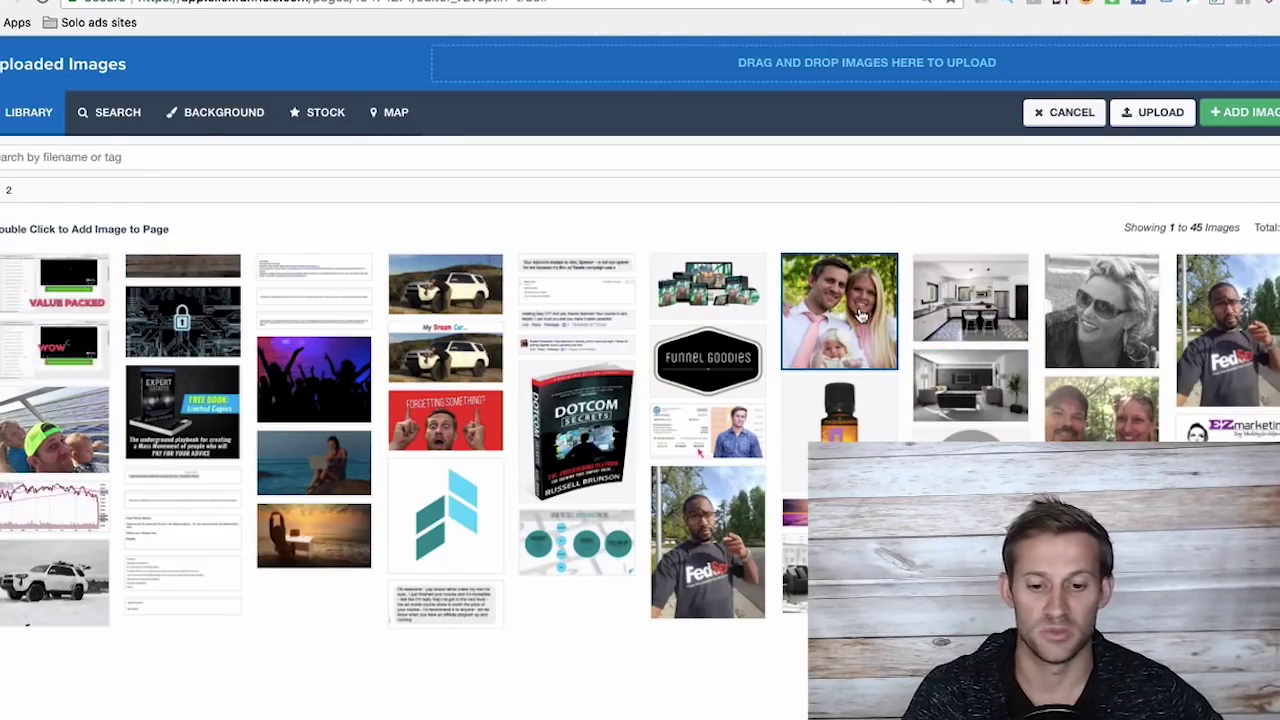
click(839, 311)
double_click(839, 311)
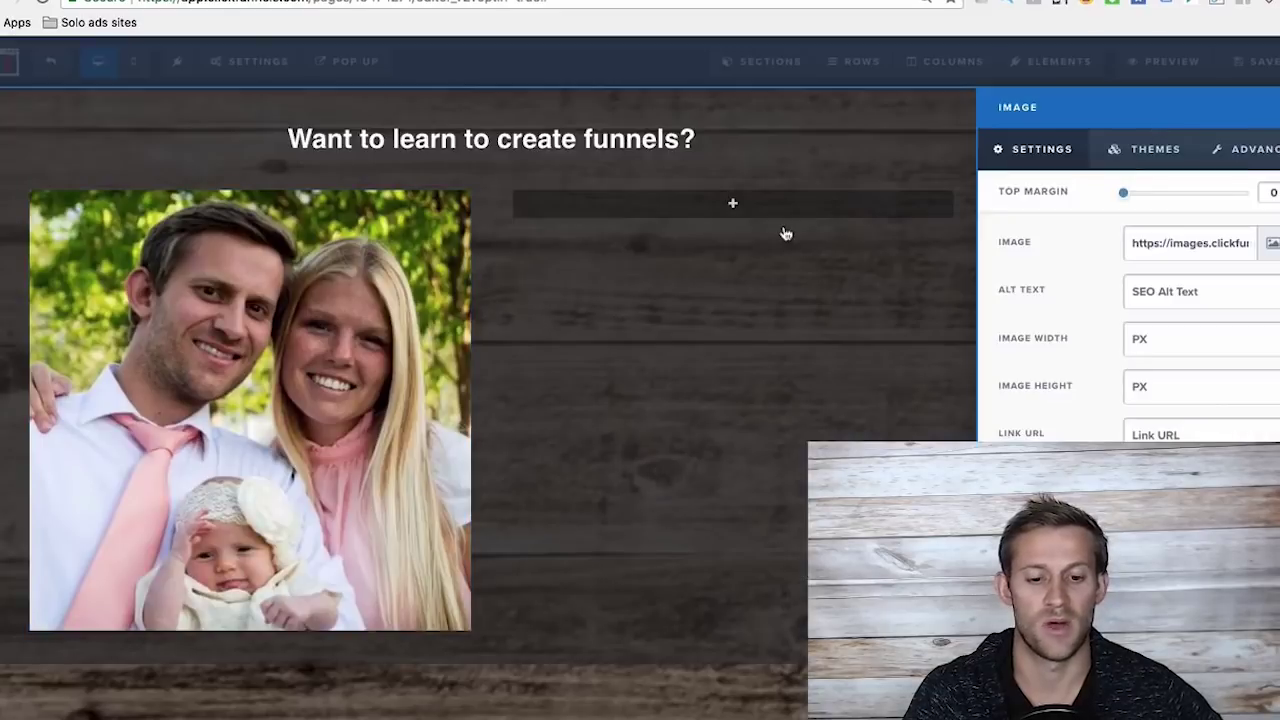
click(549, 286)
- Browse the elements available for the right column
click(880, 205)
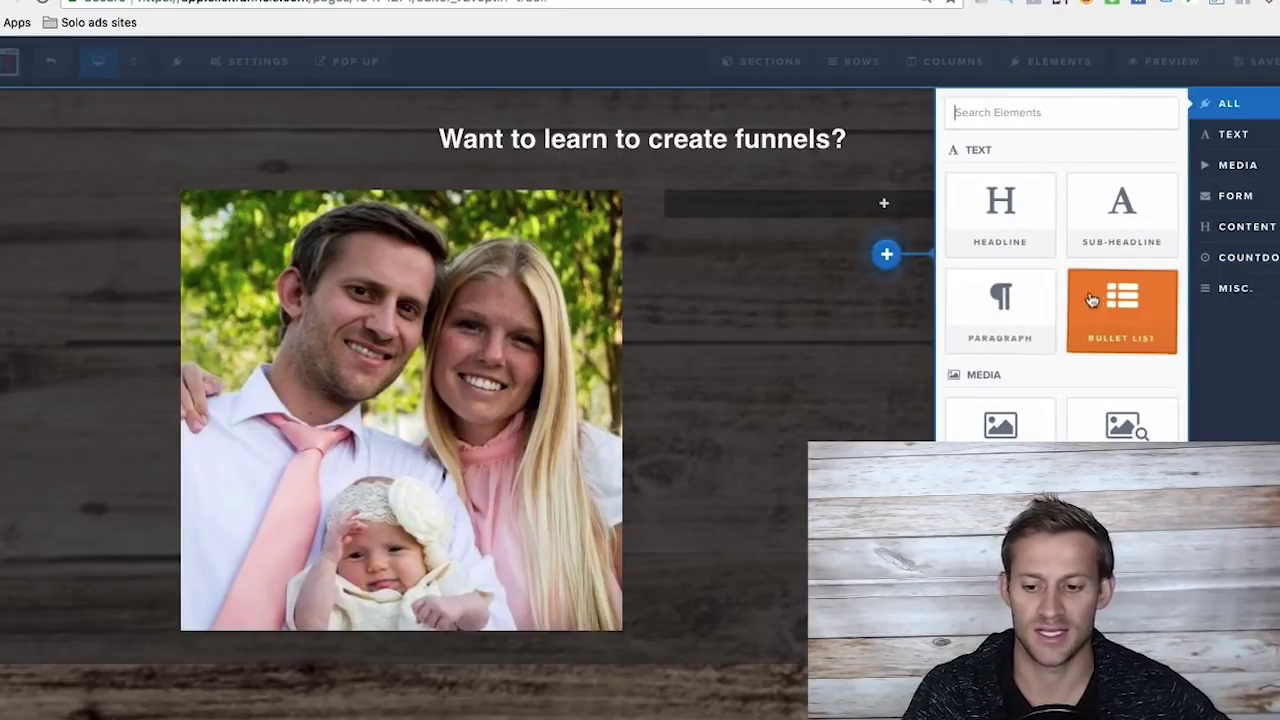
scroll(1083, 409, down, 3)
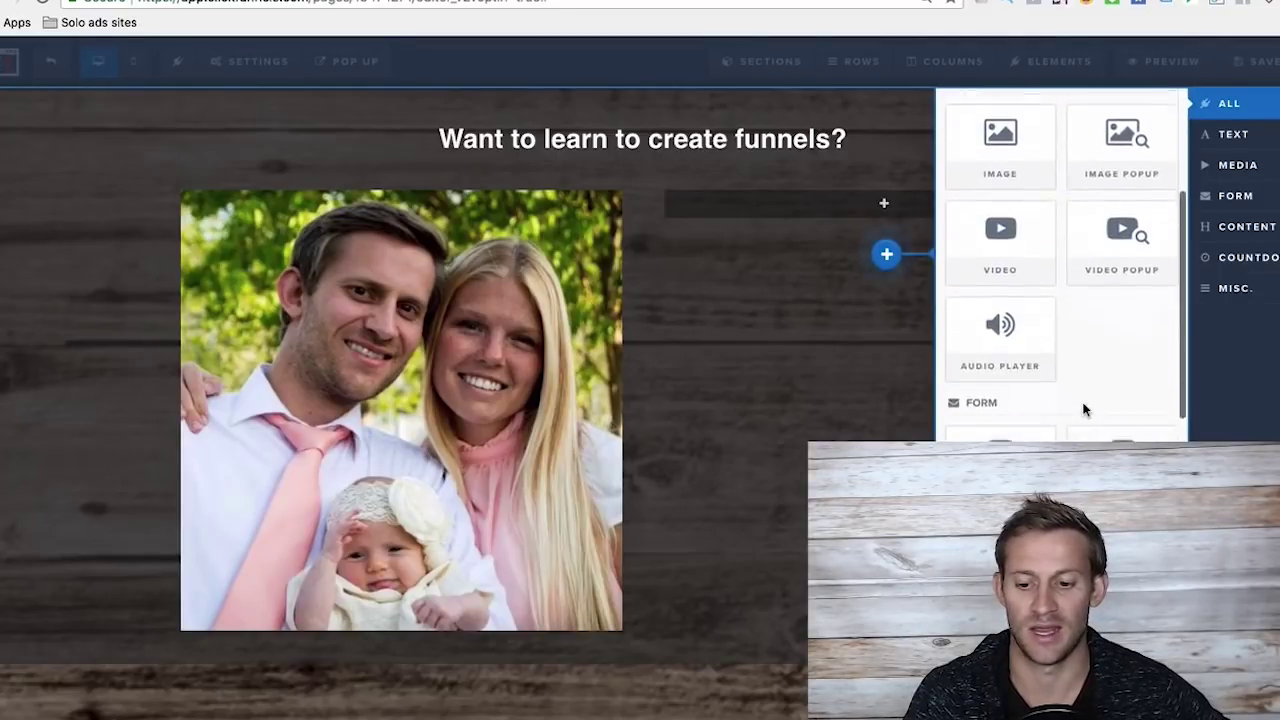
scroll(1083, 409, down, 3)
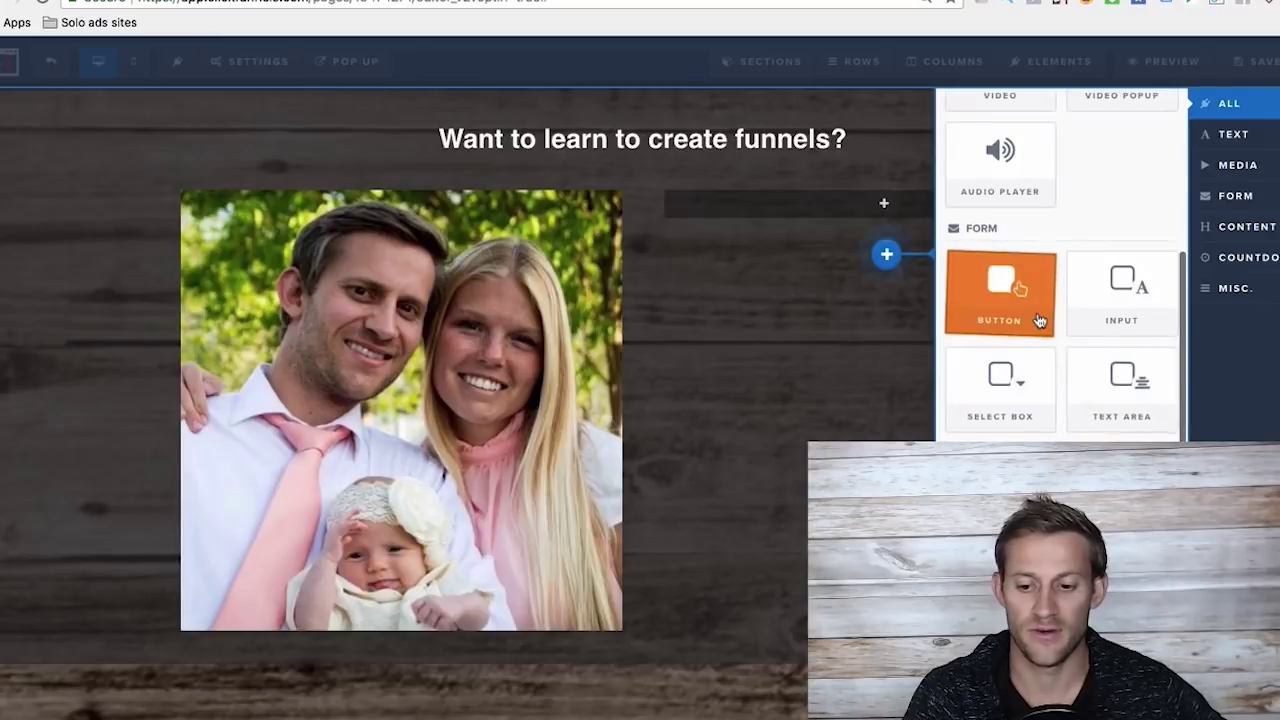
- Add an email input field to the right column with a button beneath it
mouse_move(1126, 317)
mouse_down()
mouse_move(814, 309)
mouse_move(788, 263)
mouse_move(831, 200)
mouse_move(840, 210)
mouse_up()
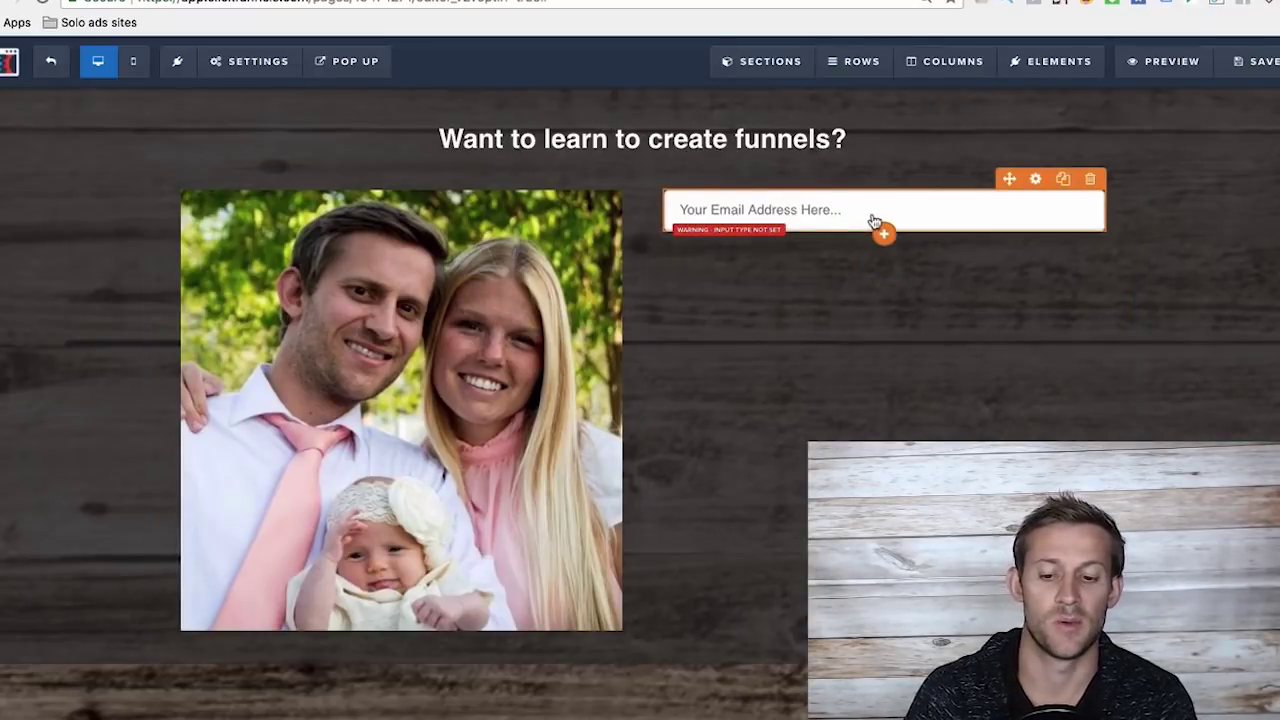
click(884, 234)
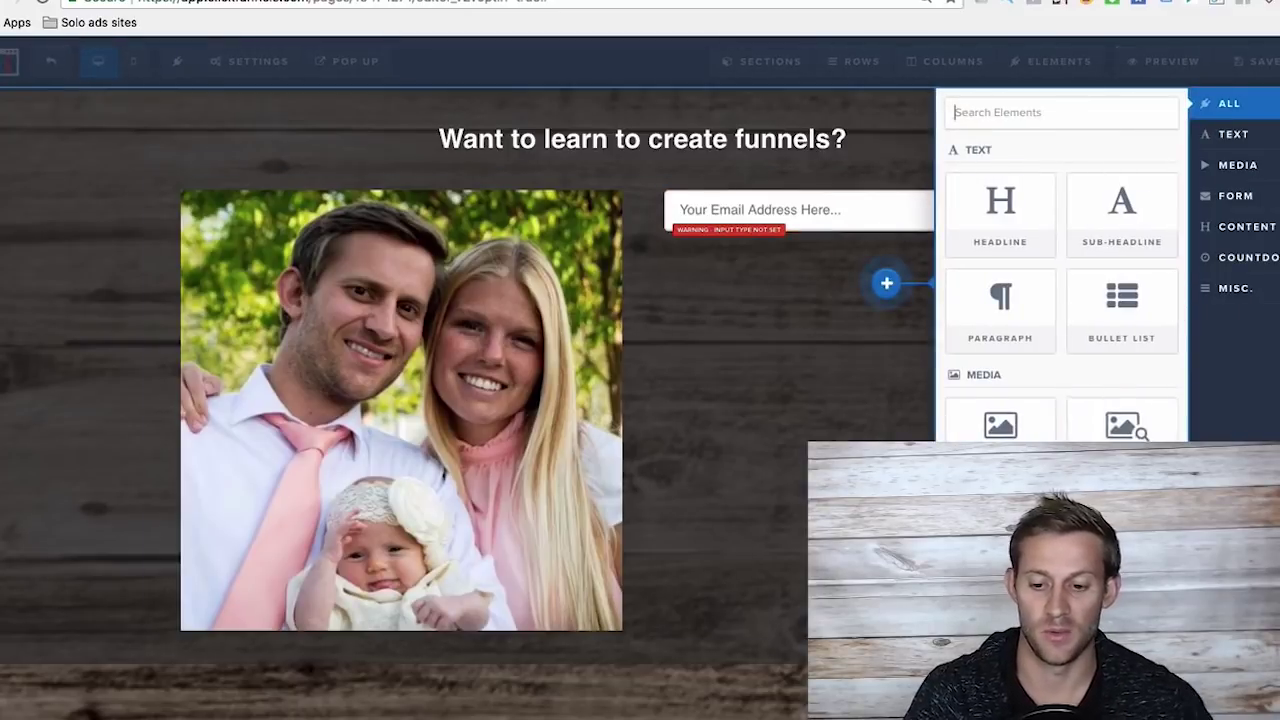
scroll(1018, 297, down, 10)
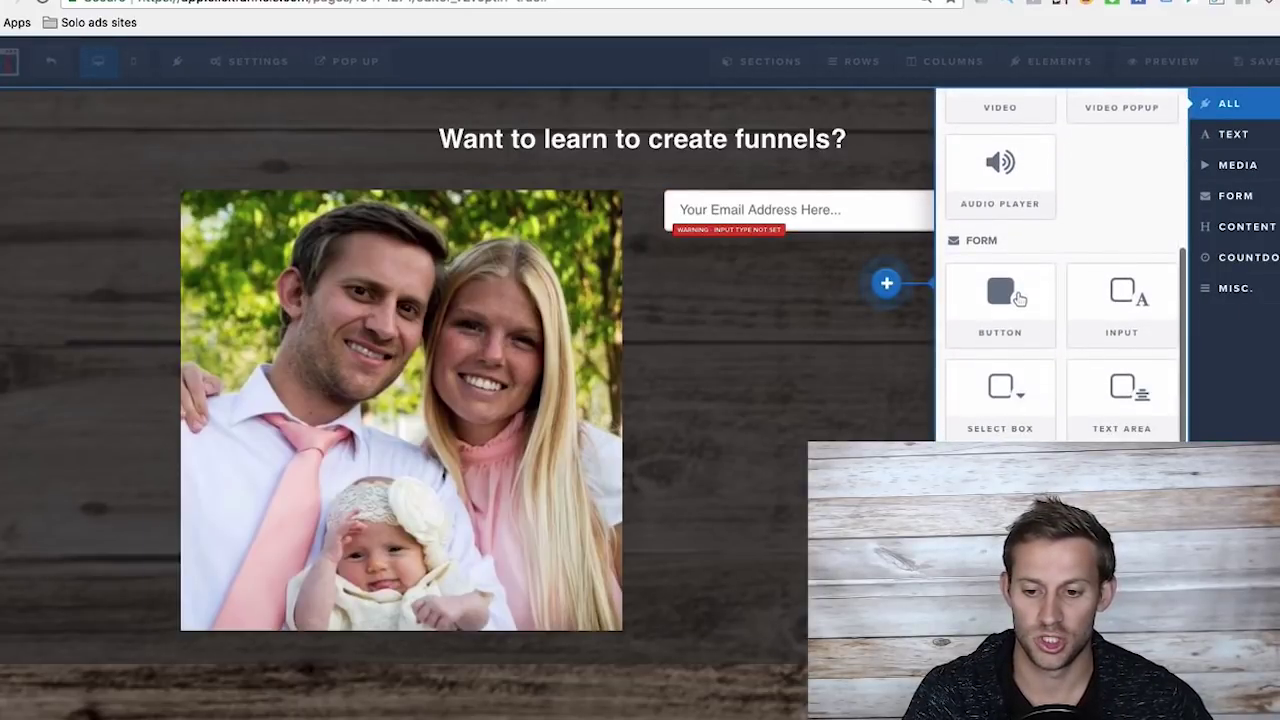
drag(1014, 314, 886, 234)
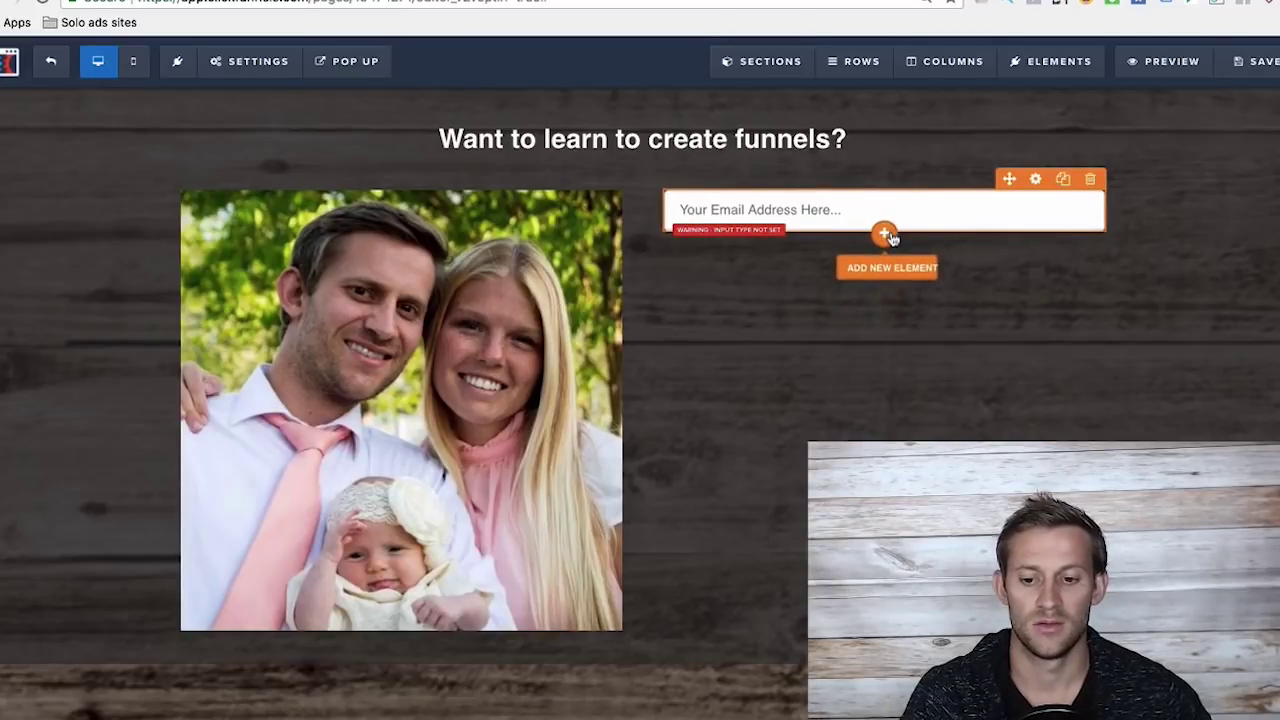
click(886, 234)
scroll(1018, 364, down, 5)
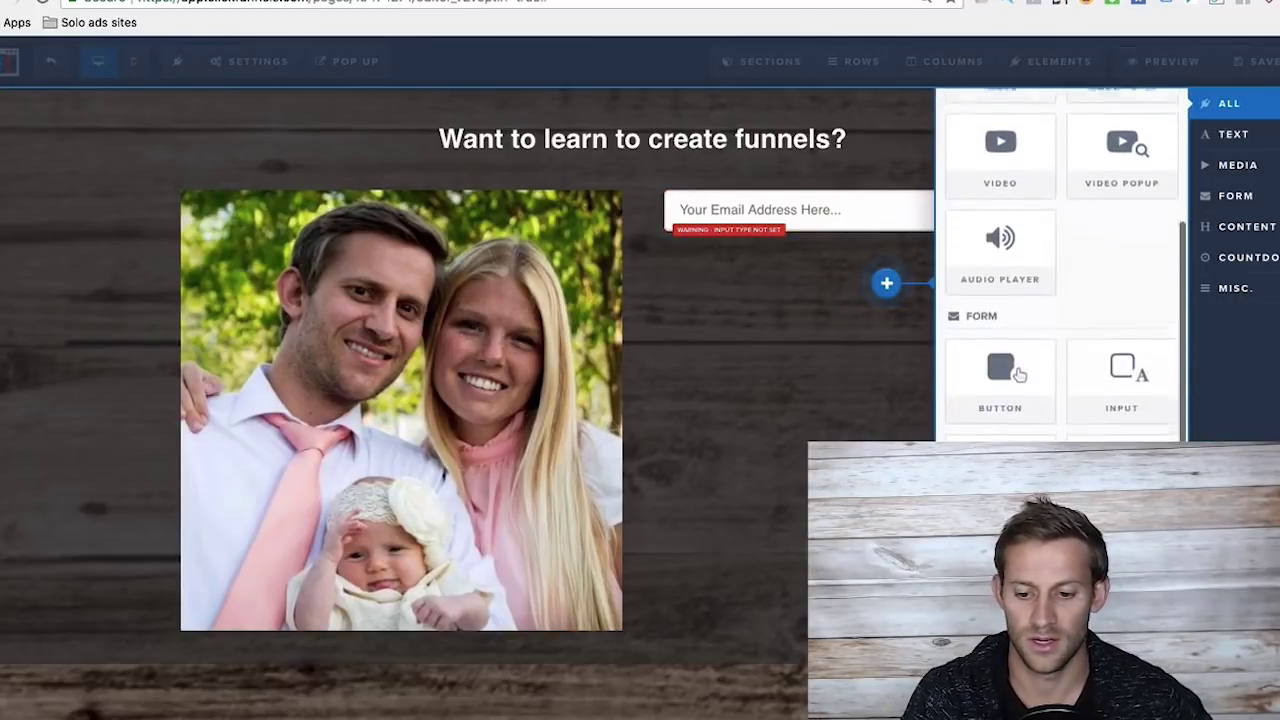
click(1018, 325)
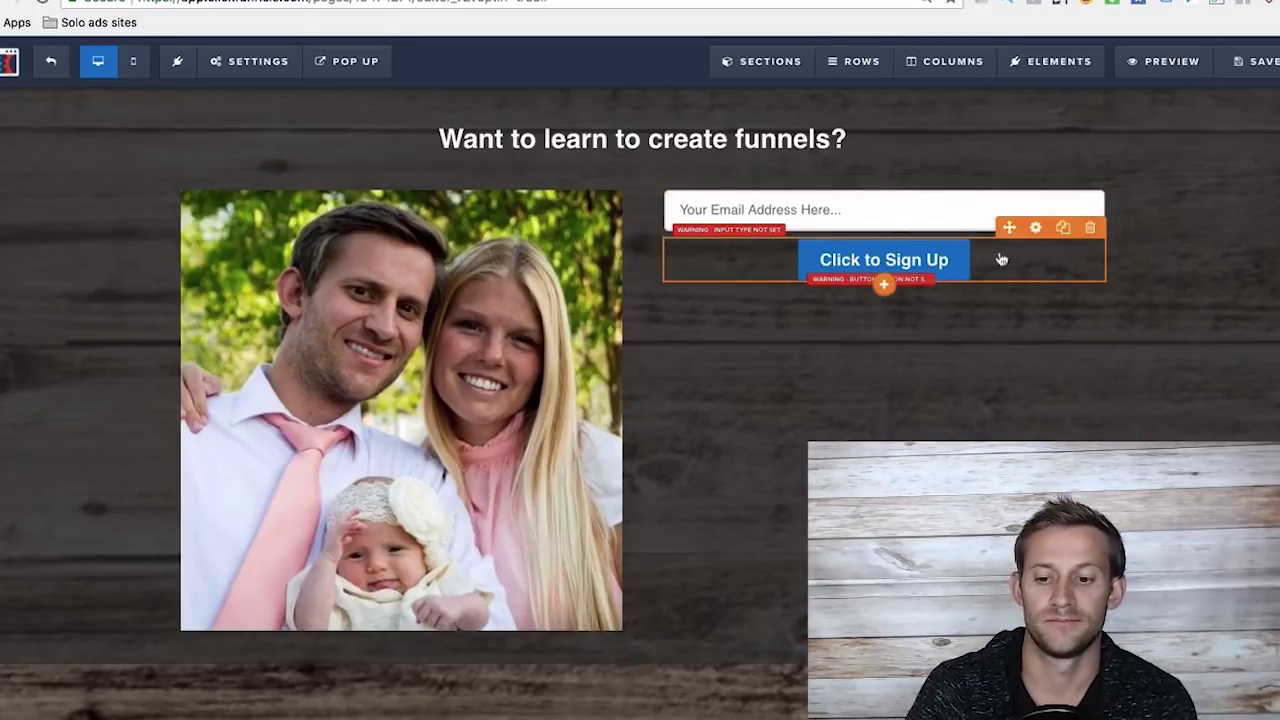
- Make the button fill width, font size 30, labelled 'Yes, hook me up!'
click(1035, 227)
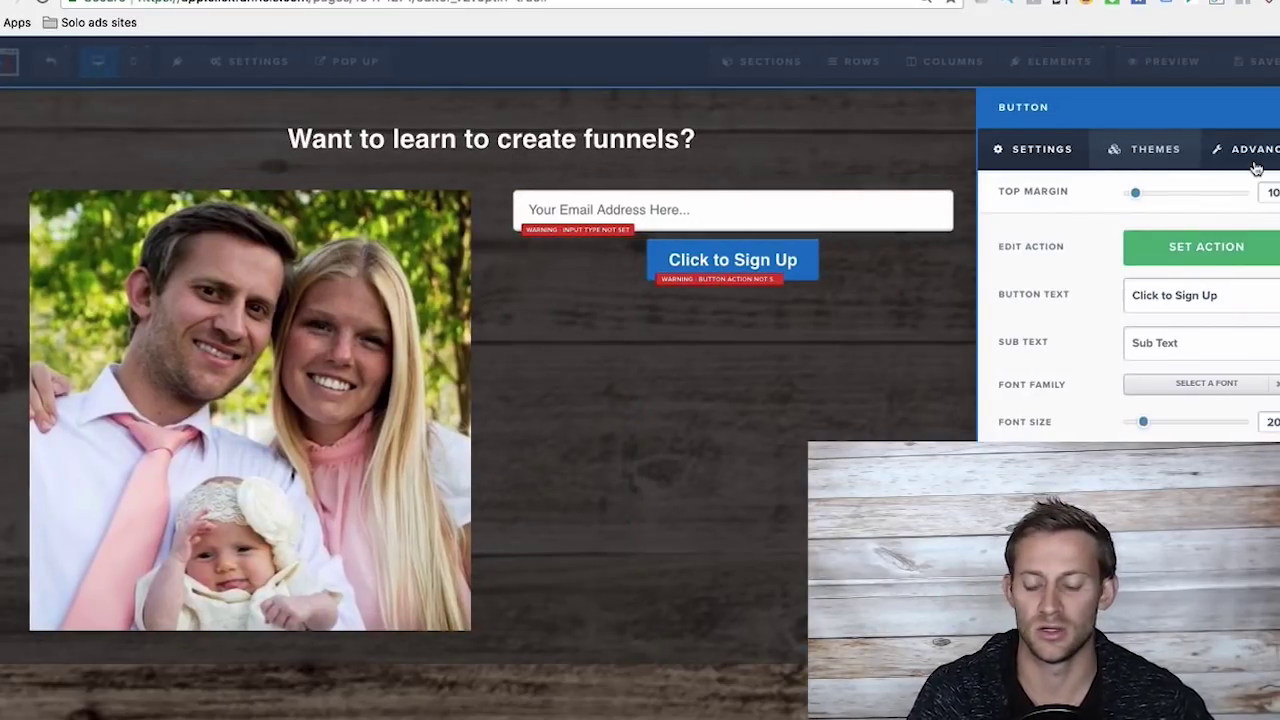
click(1250, 152)
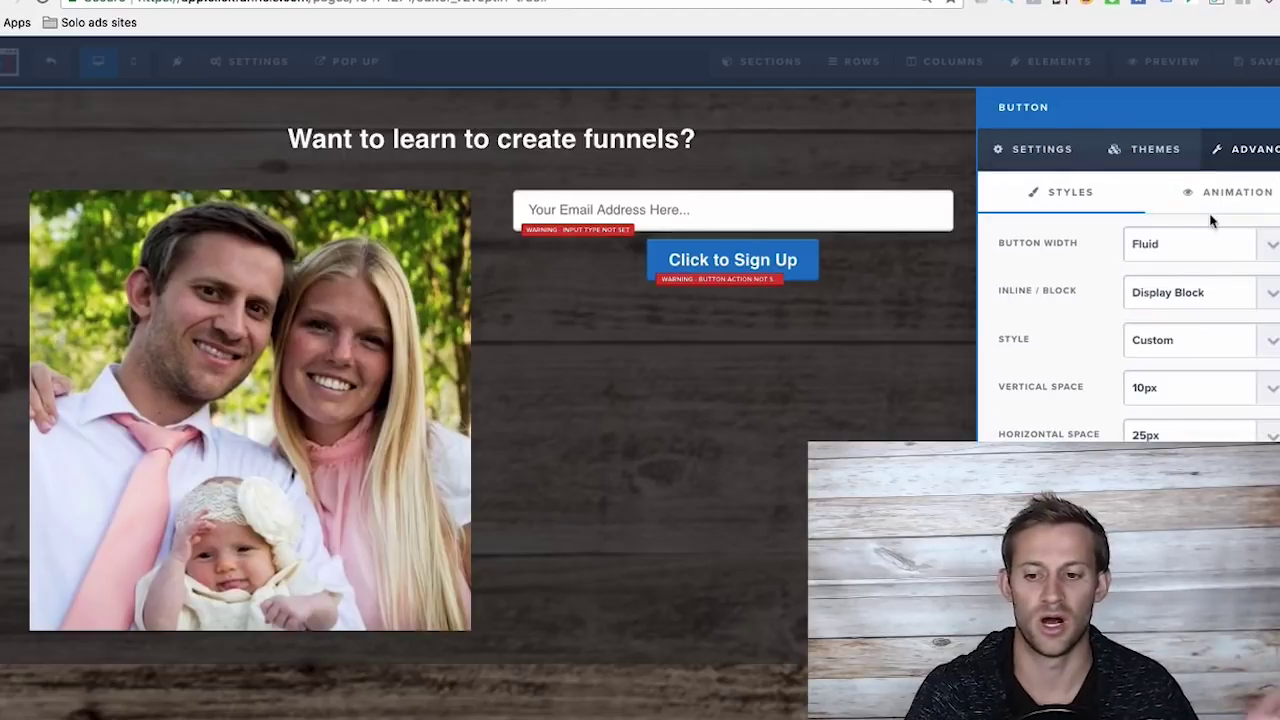
click(1260, 249)
click(1253, 260)
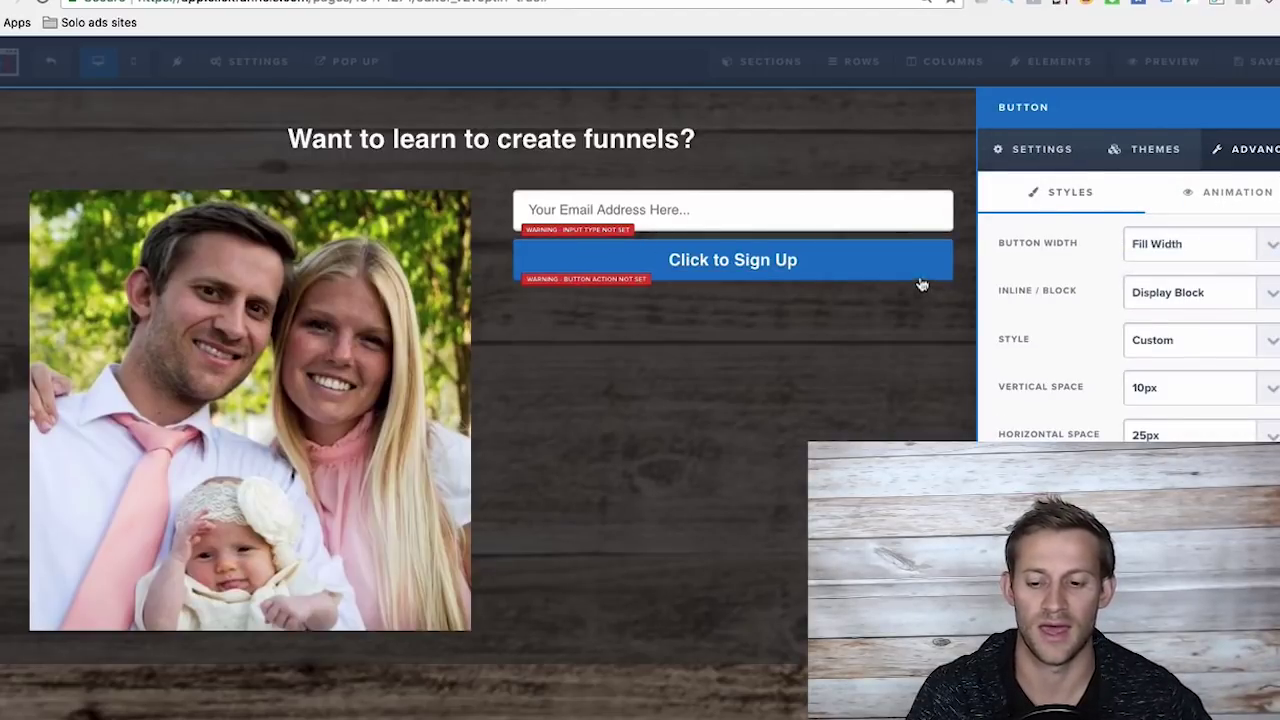
click(1052, 160)
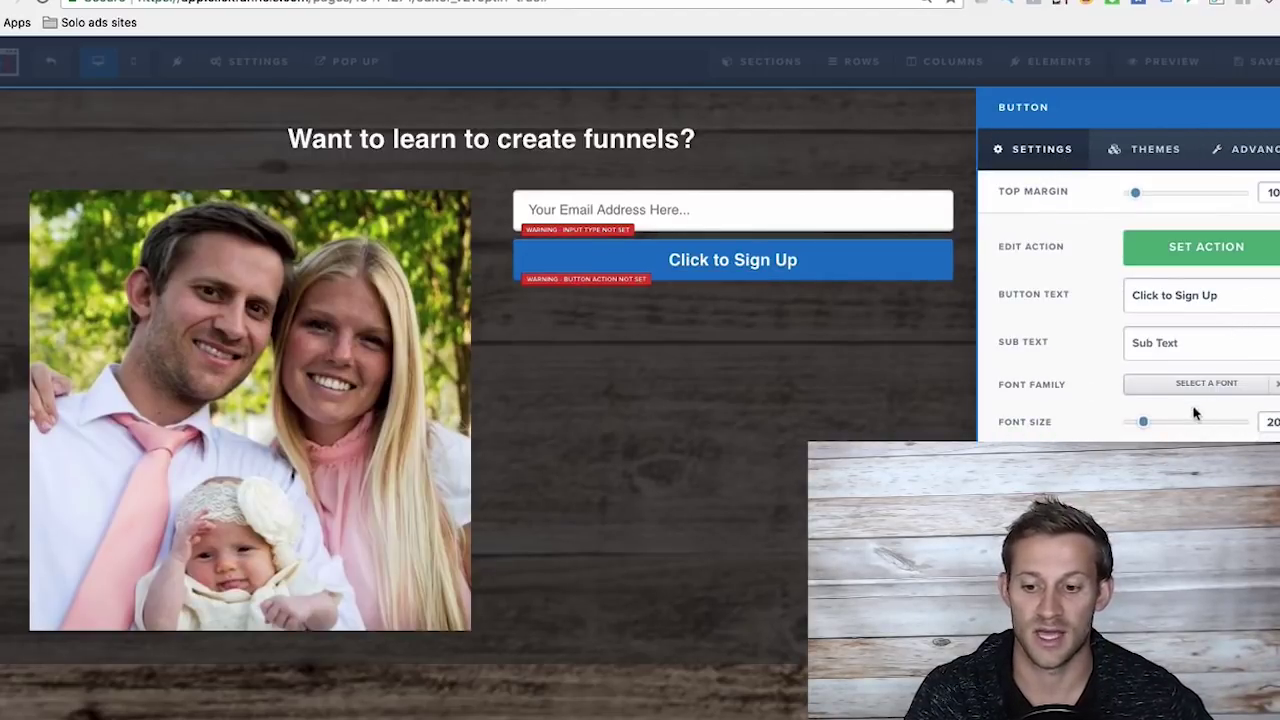
drag(1146, 424, 1166, 425)
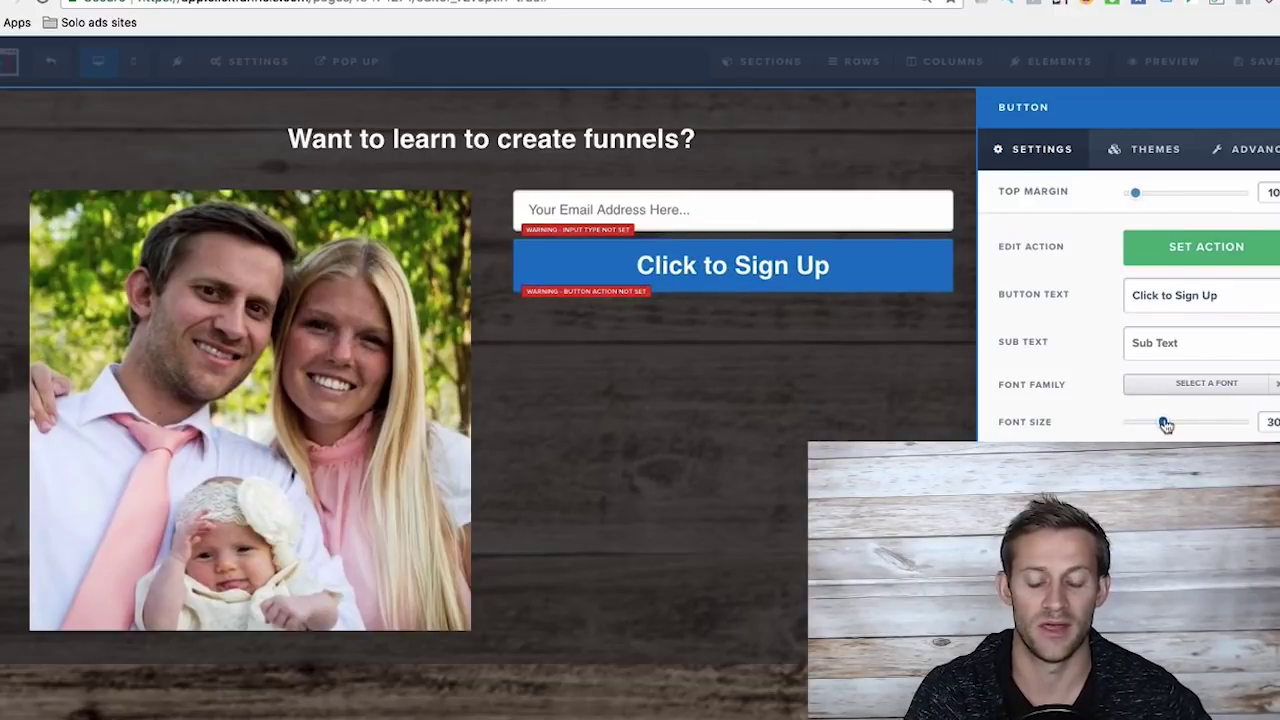
triple_click(1183, 309)
text(Yes,)
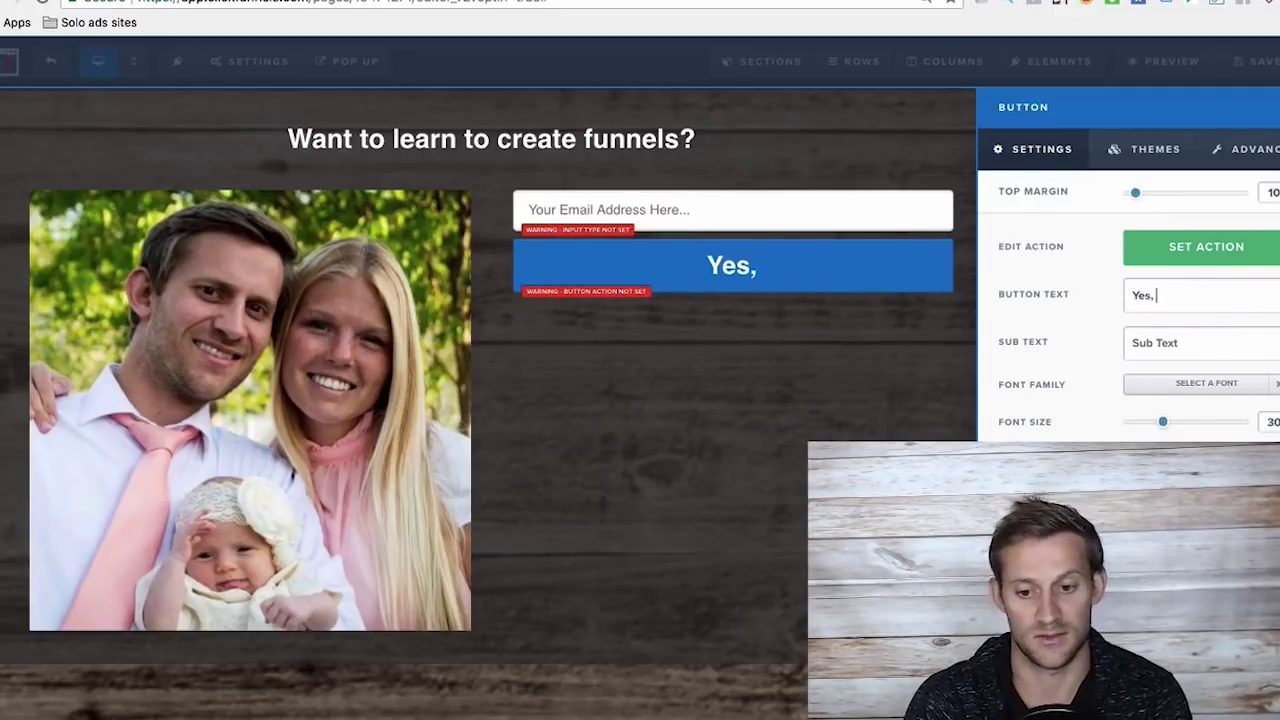
text( hook me up!)
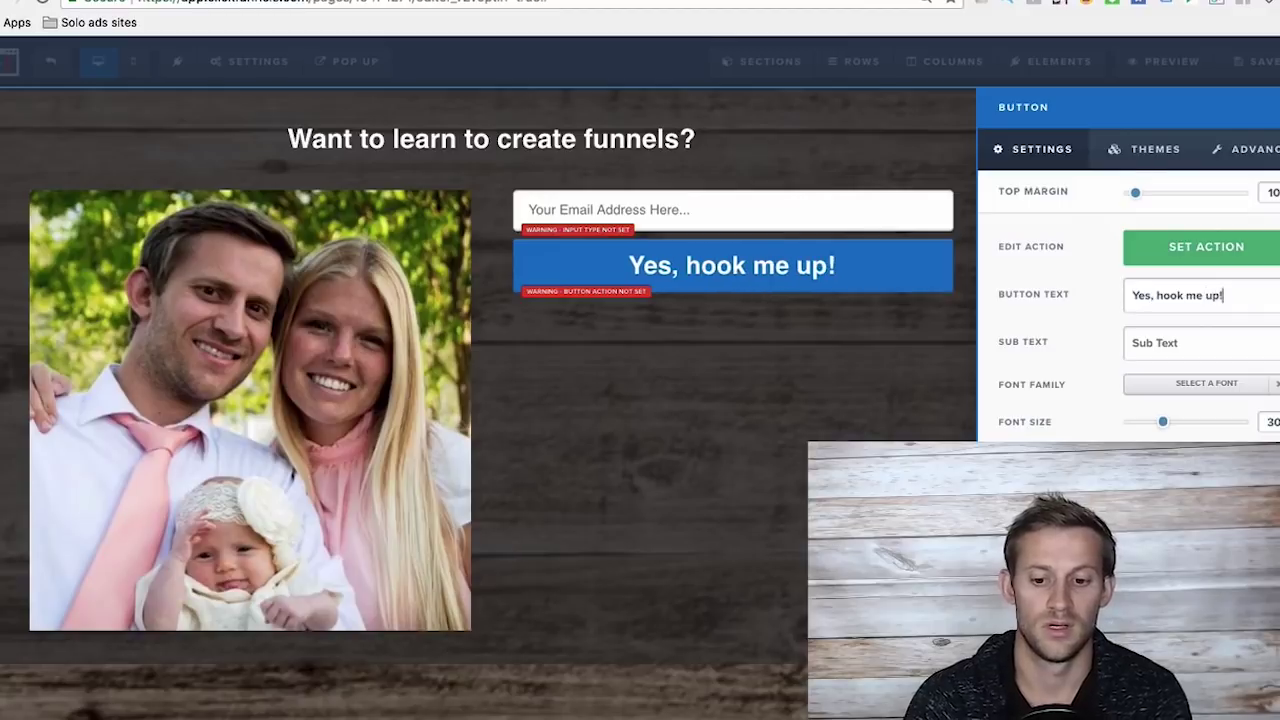
click(840, 407)
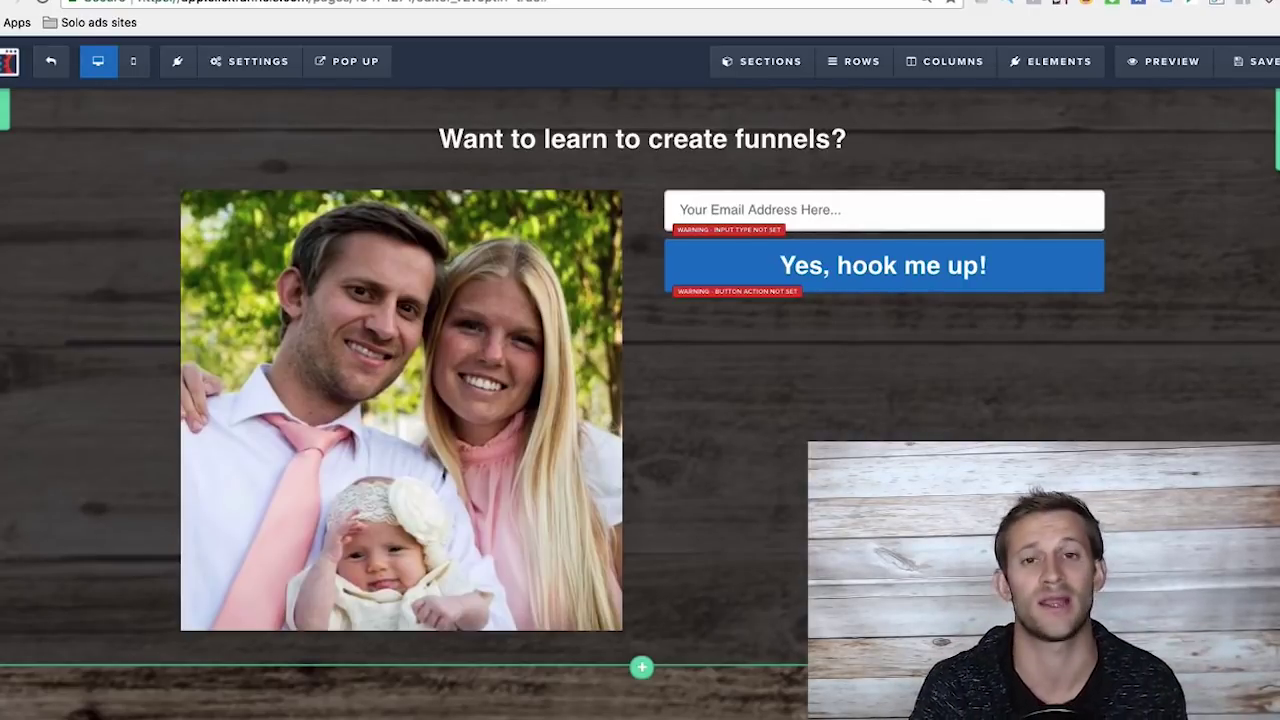
- Exit the page editor, confirming Leave in the browser prompt
click(50, 61)
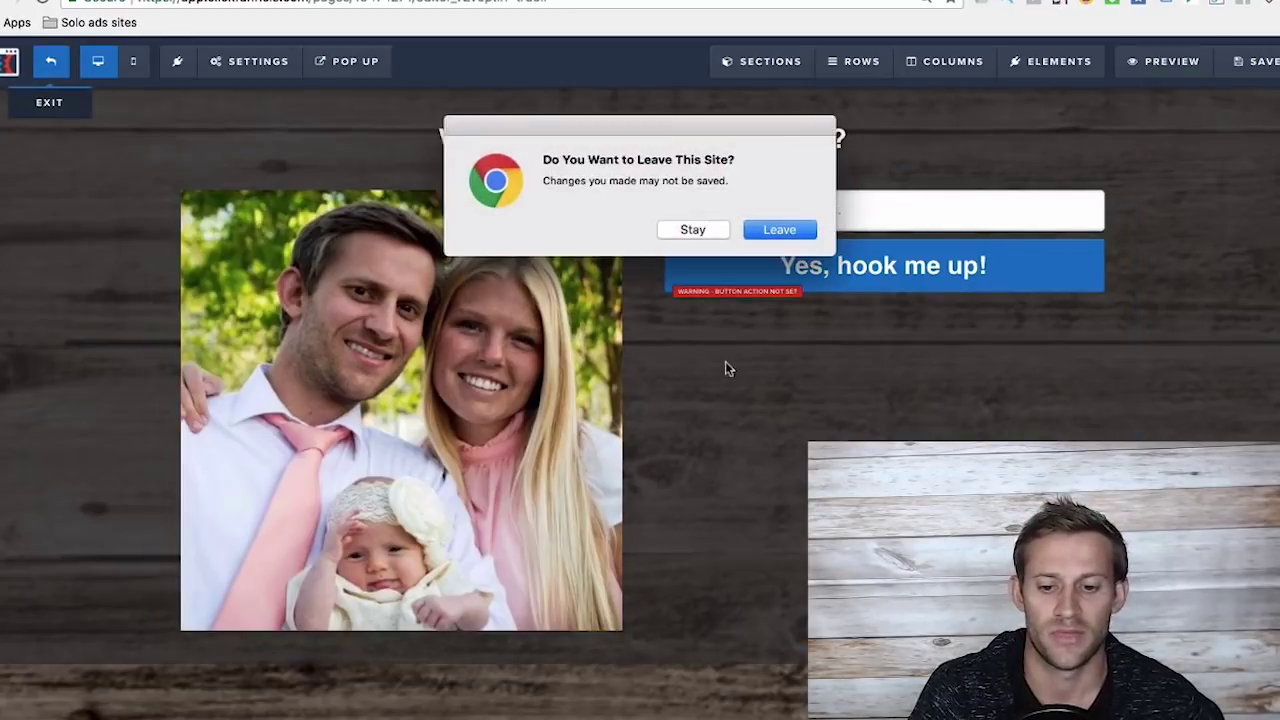
click(779, 230)
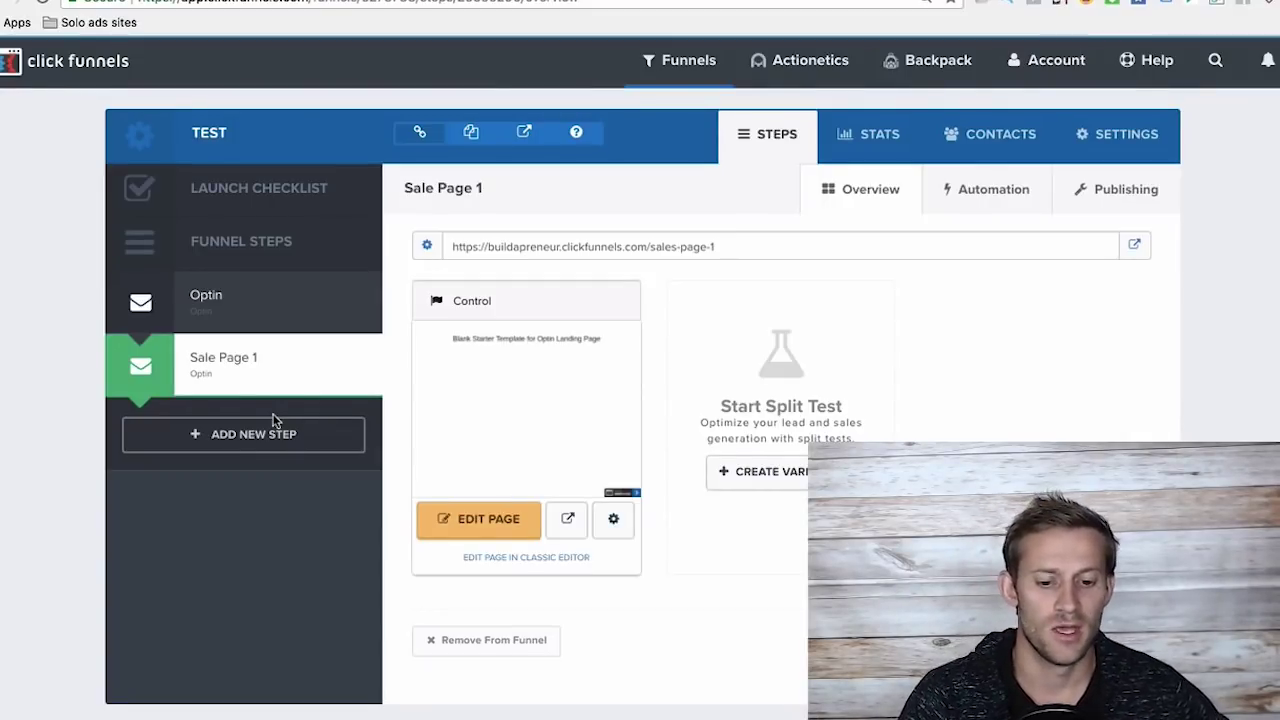
- Create a new funnel step named OTO with path oto
click(270, 432)
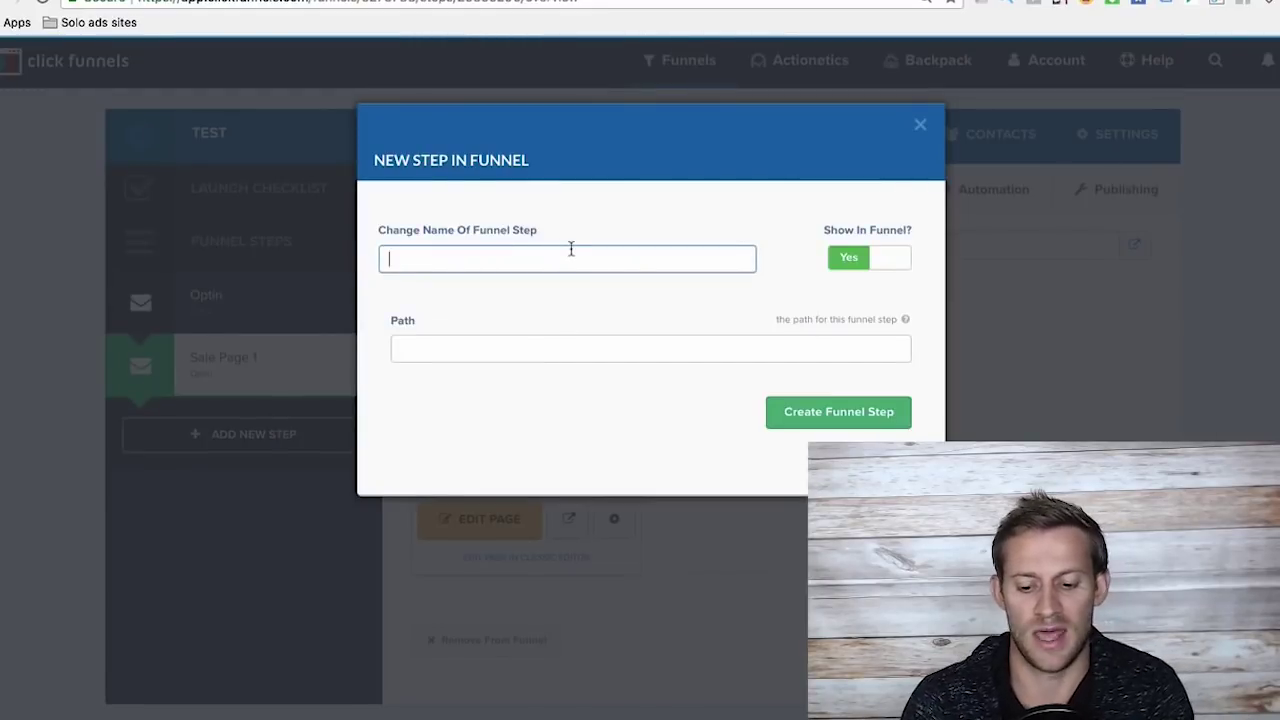
text(OTO)
click(534, 350)
text(oto)
click(775, 418)
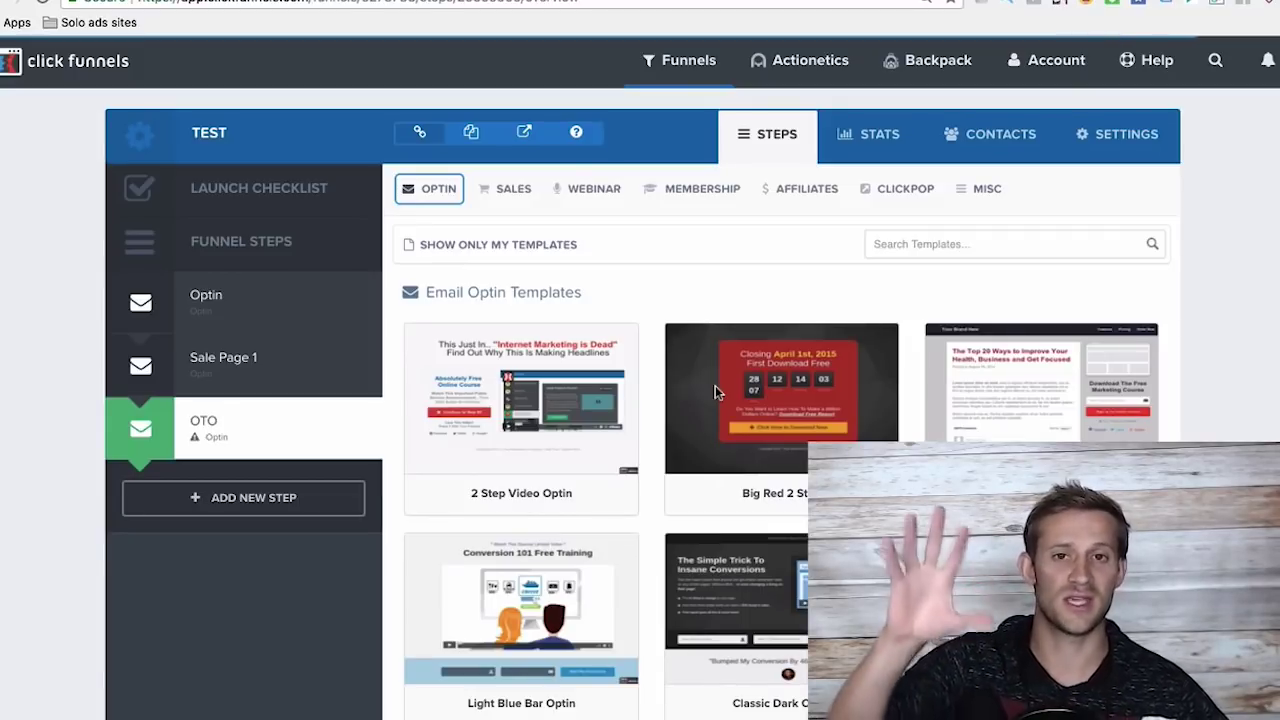
- Build the OTO step from the third One Click Upsell (OTO) template
scroll(715, 390, down, 3)
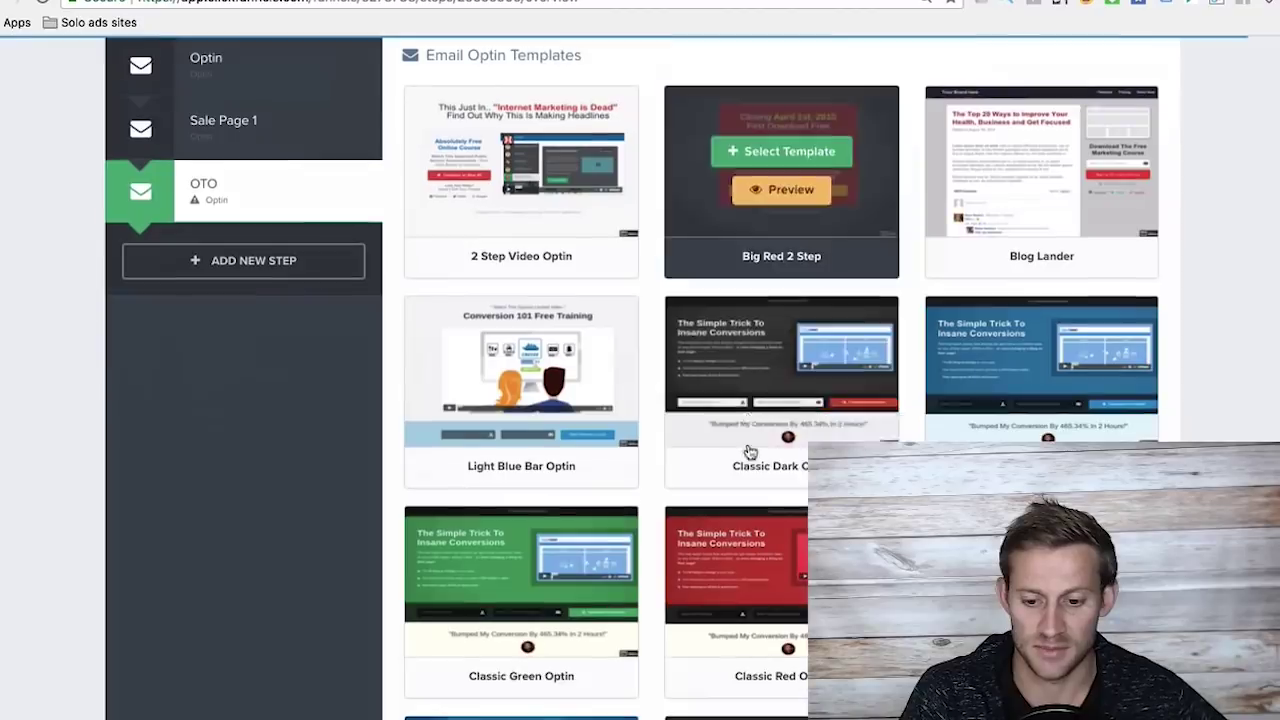
scroll(750, 452, down, 3)
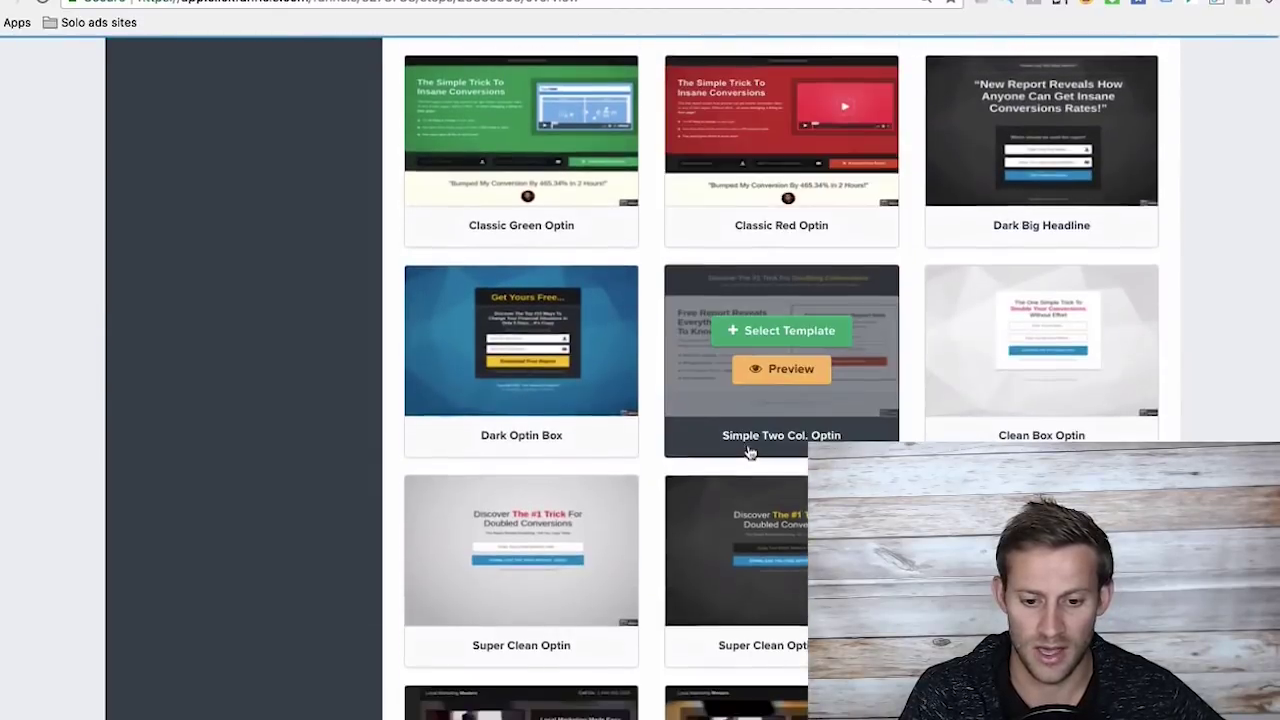
scroll(560, 200, up, 7)
click(508, 190)
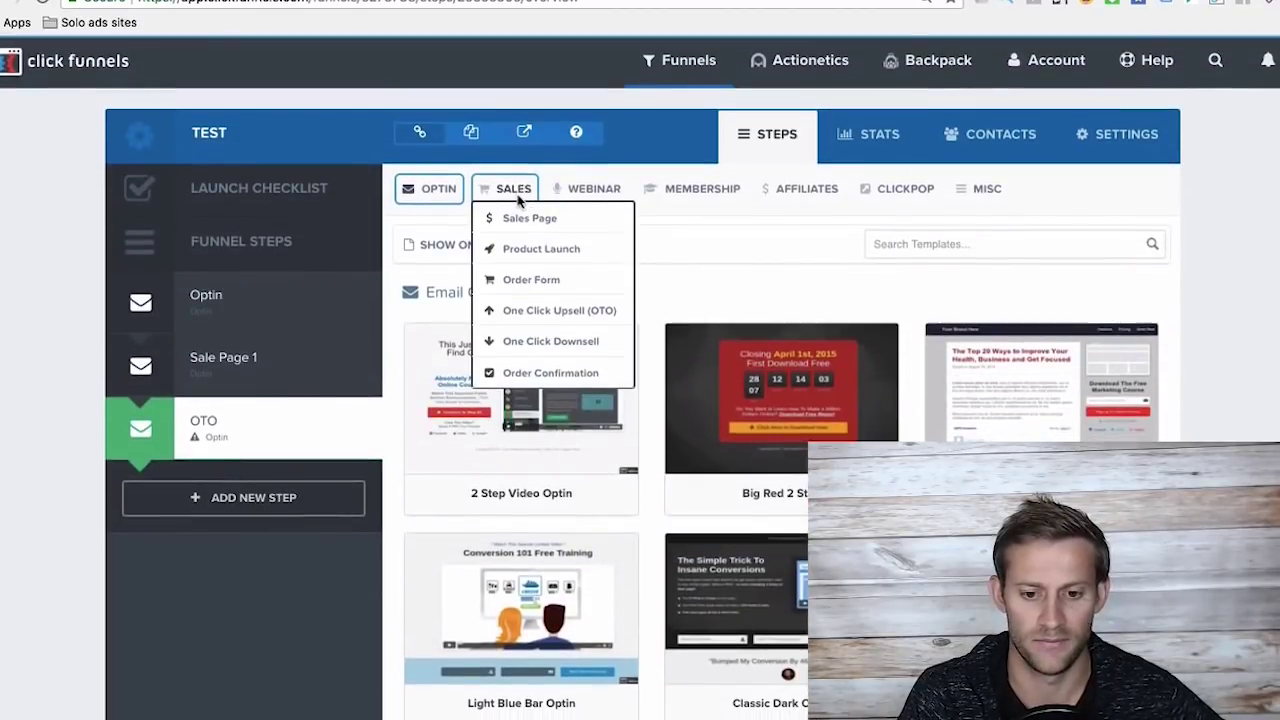
click(543, 310)
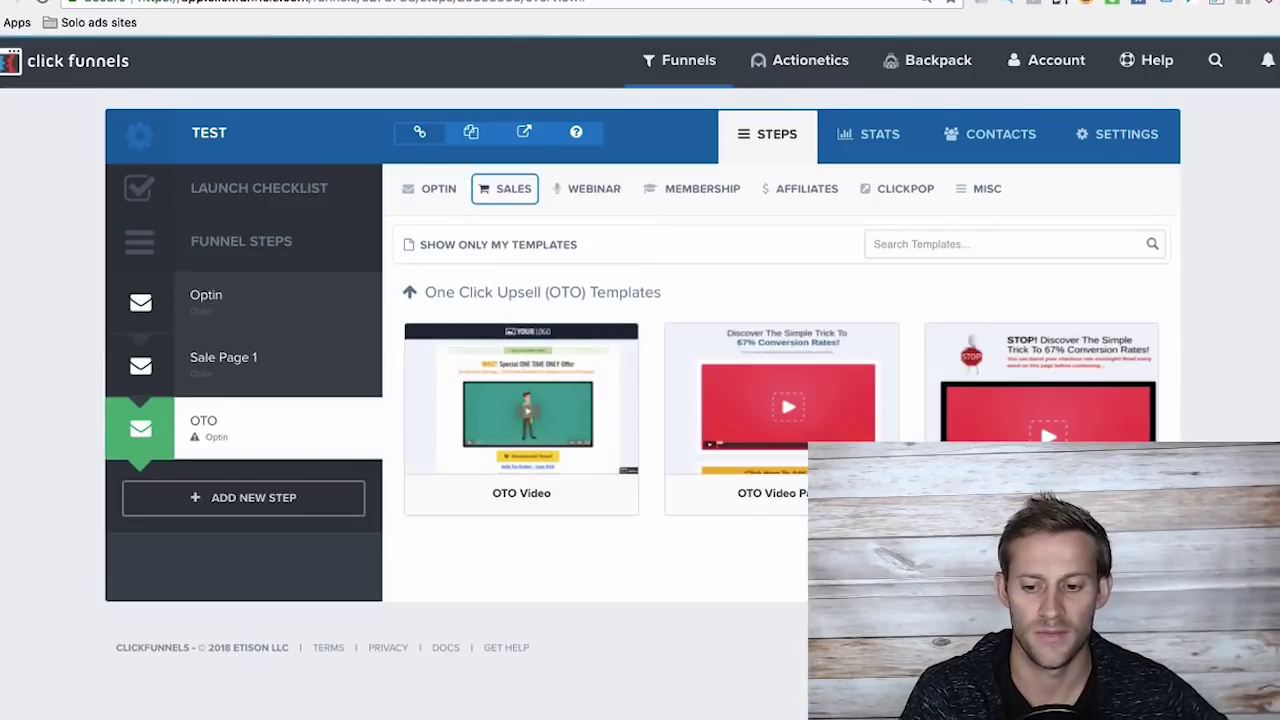
click(1045, 390)
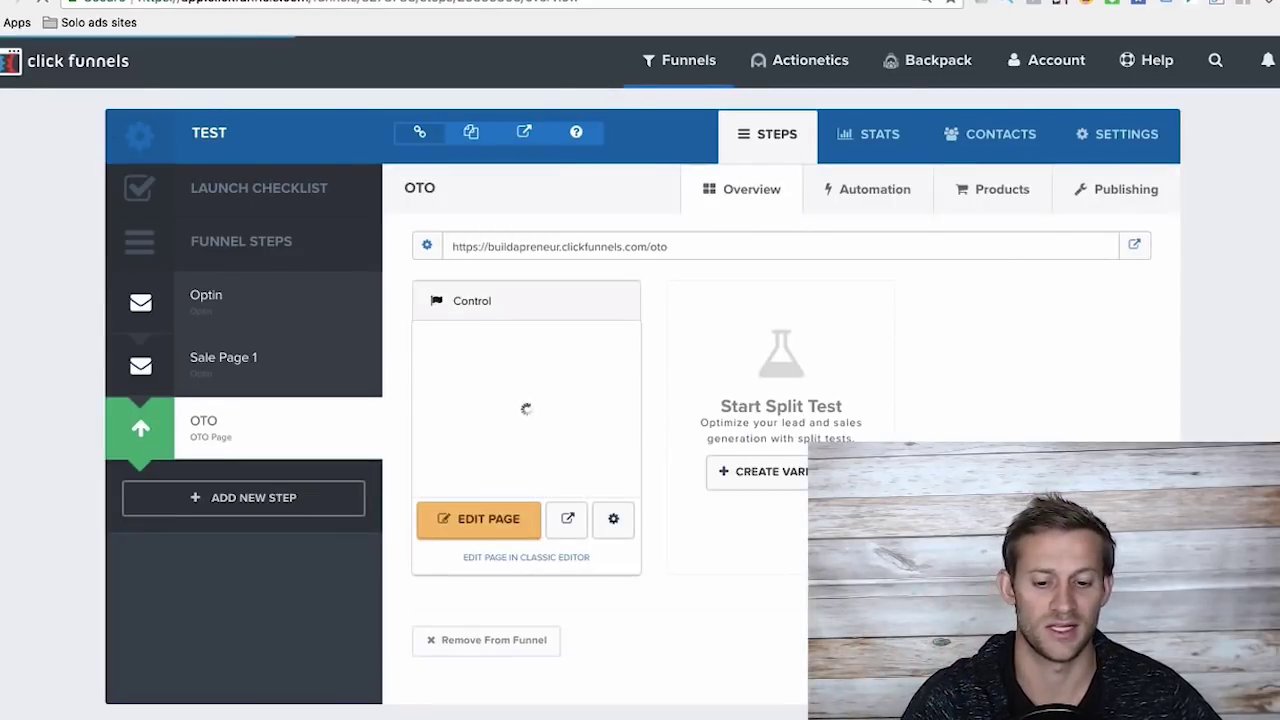
- Preview the OTO upsell page live, scroll through it, then close the preview to return to the OTO step
click(567, 518)
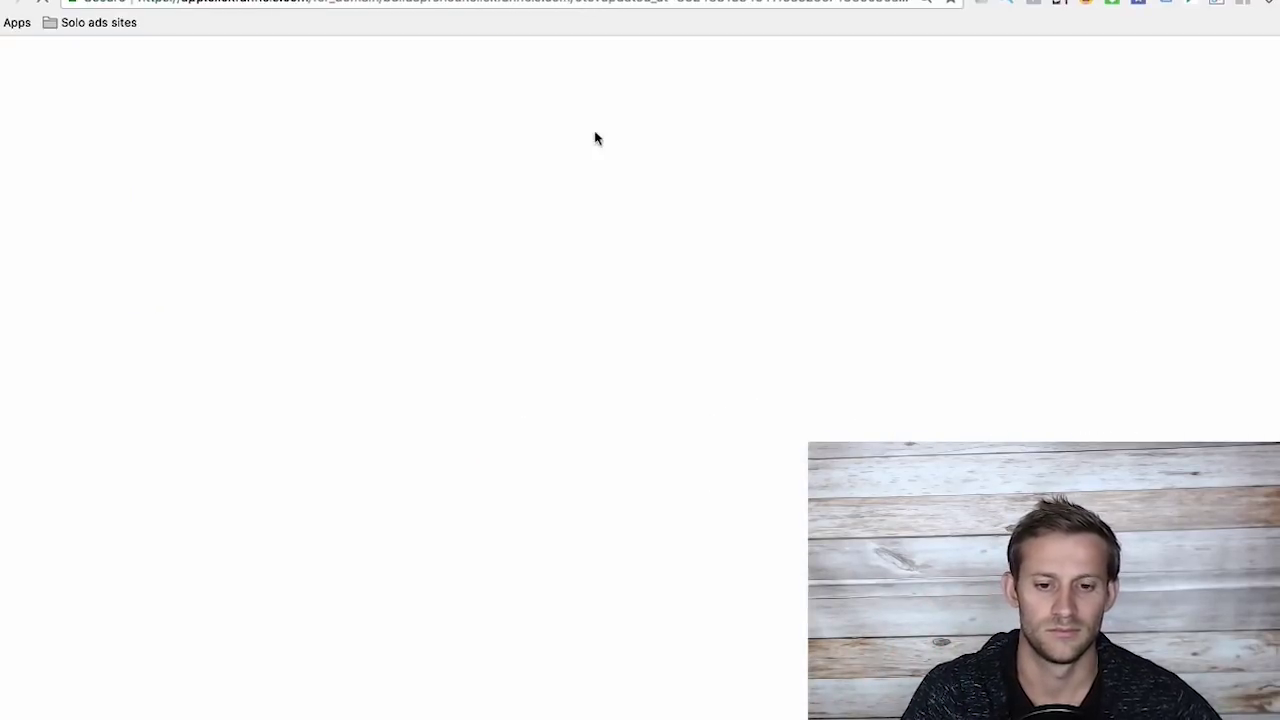
scroll(625, 340, down, 3)
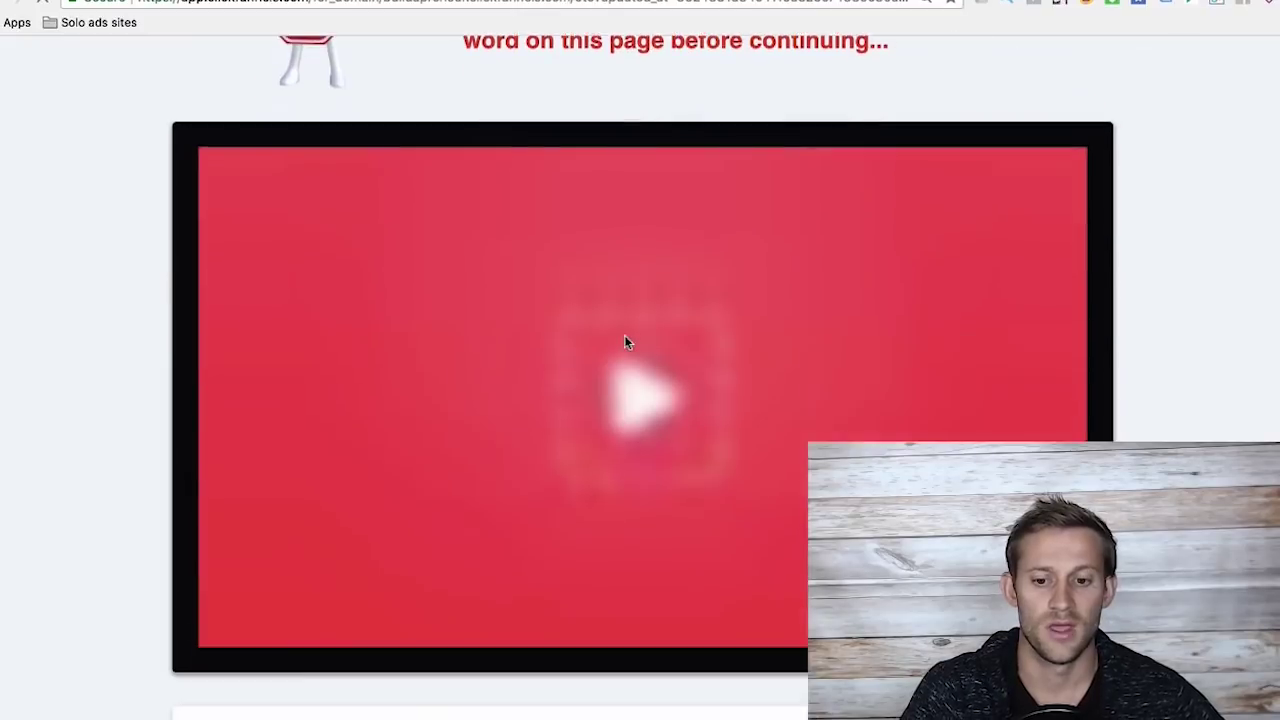
scroll(625, 340, down, 5)
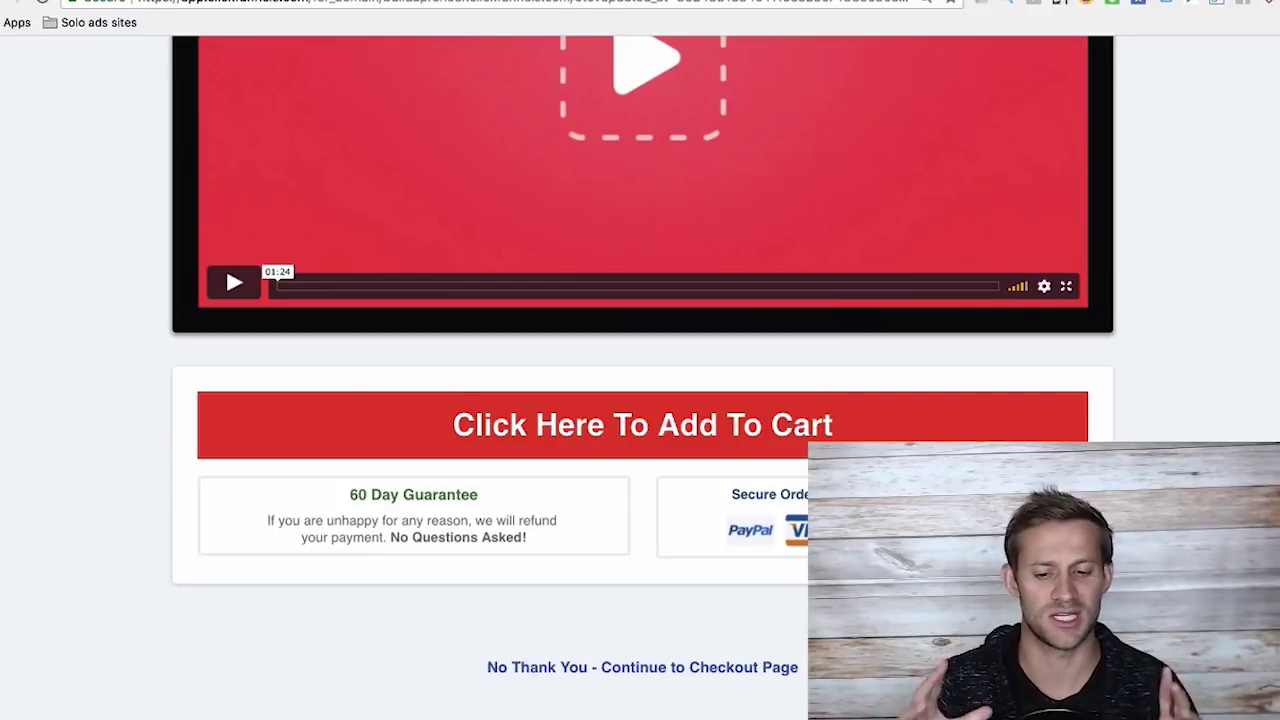
key(ctrl+w)
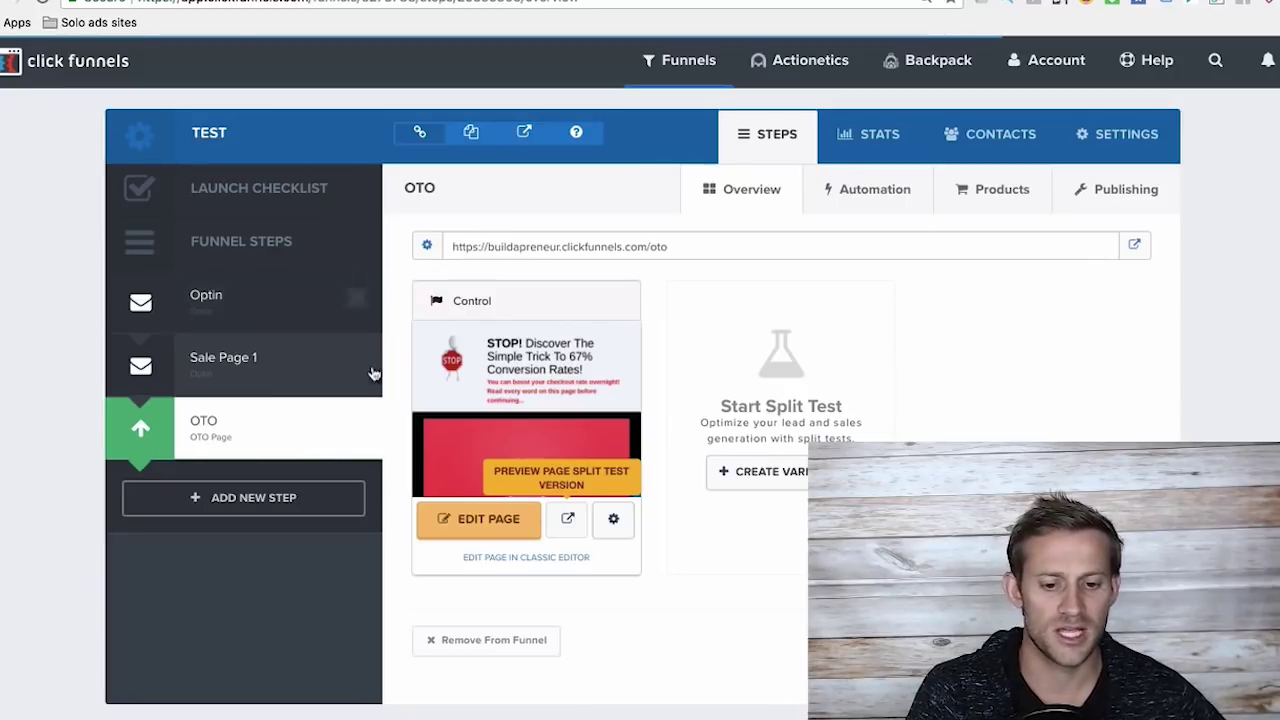
click(287, 494)
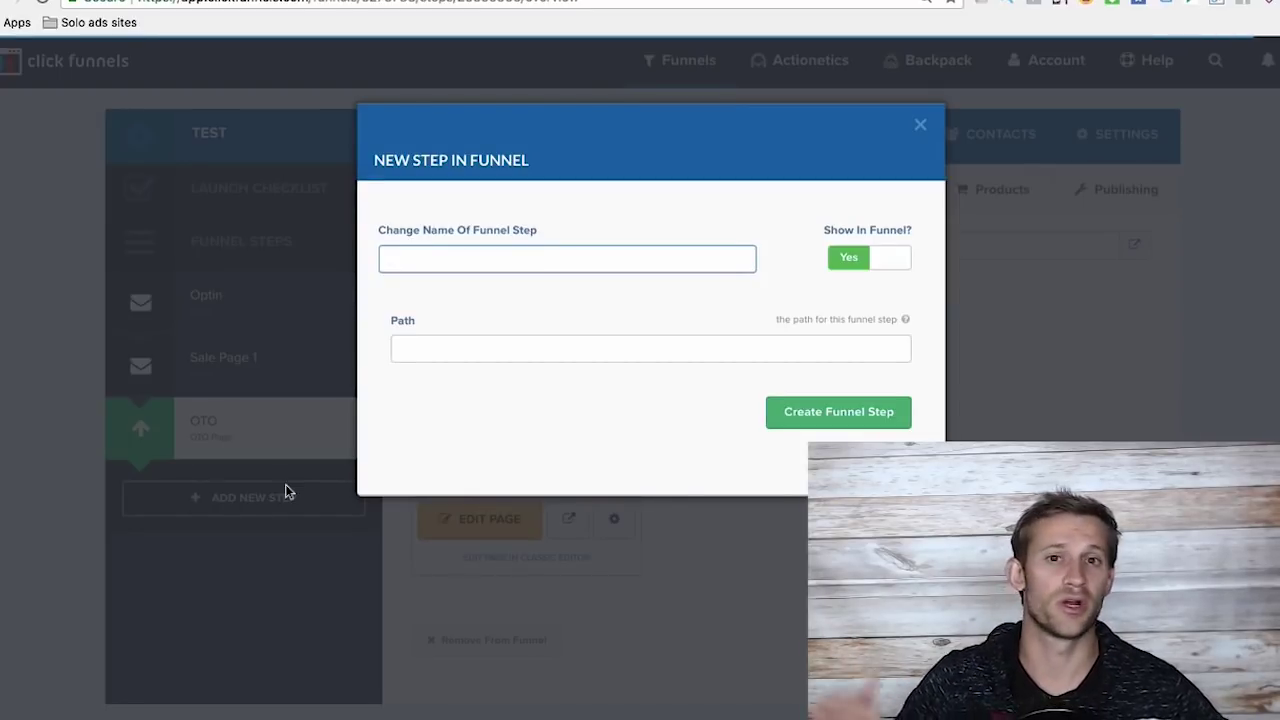
click(918, 130)
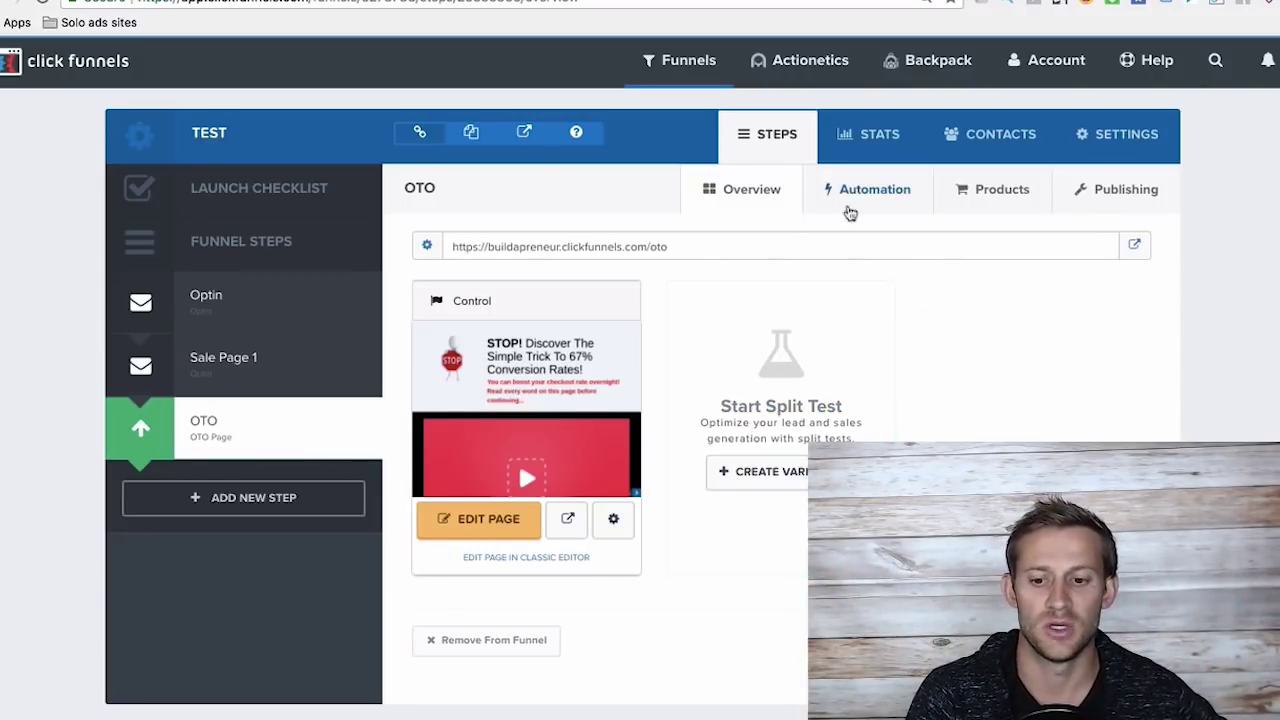
- Check the funnel's stats, then open the TEST funnel's settings showing name Test and path test9jd9g8bm
click(850, 148)
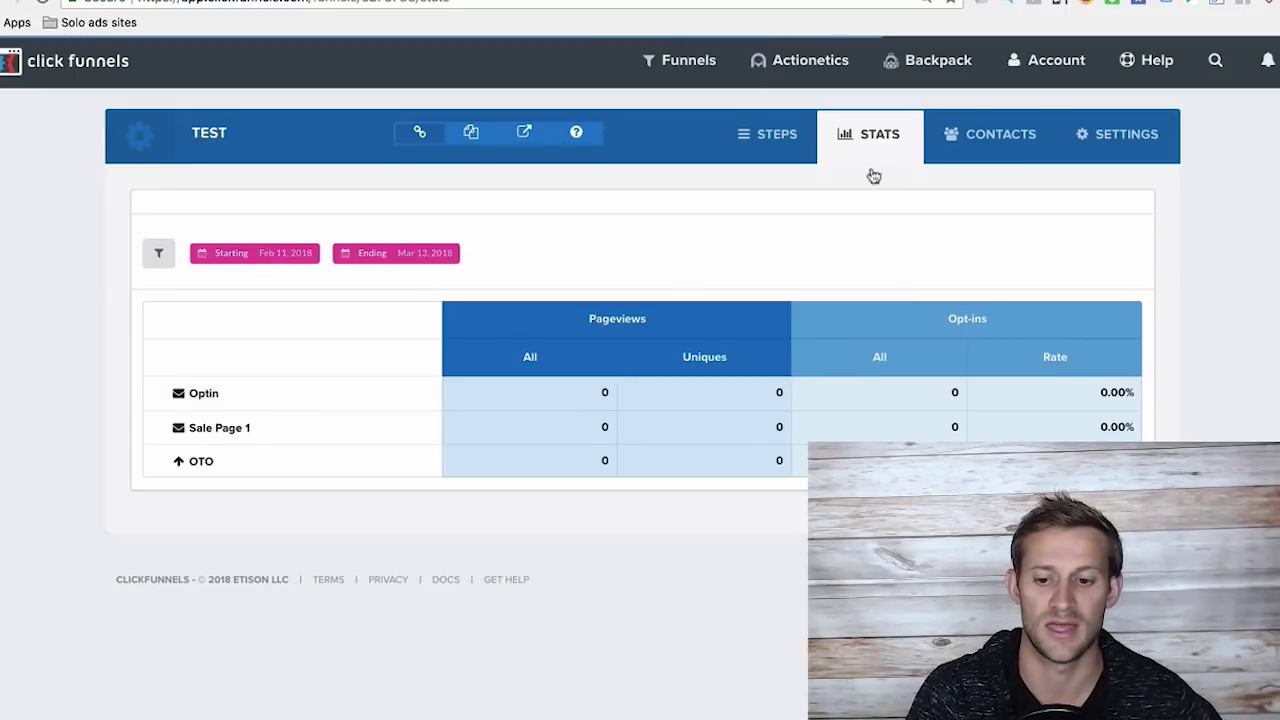
click(767, 152)
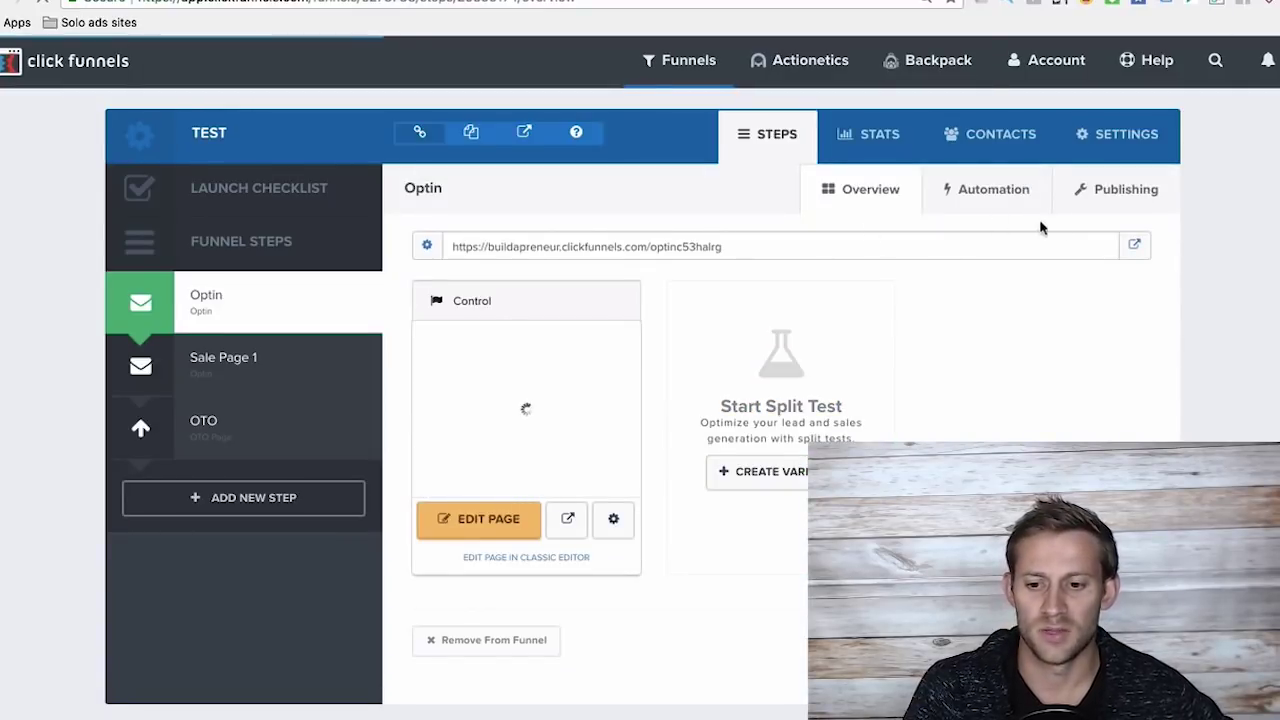
click(1119, 140)
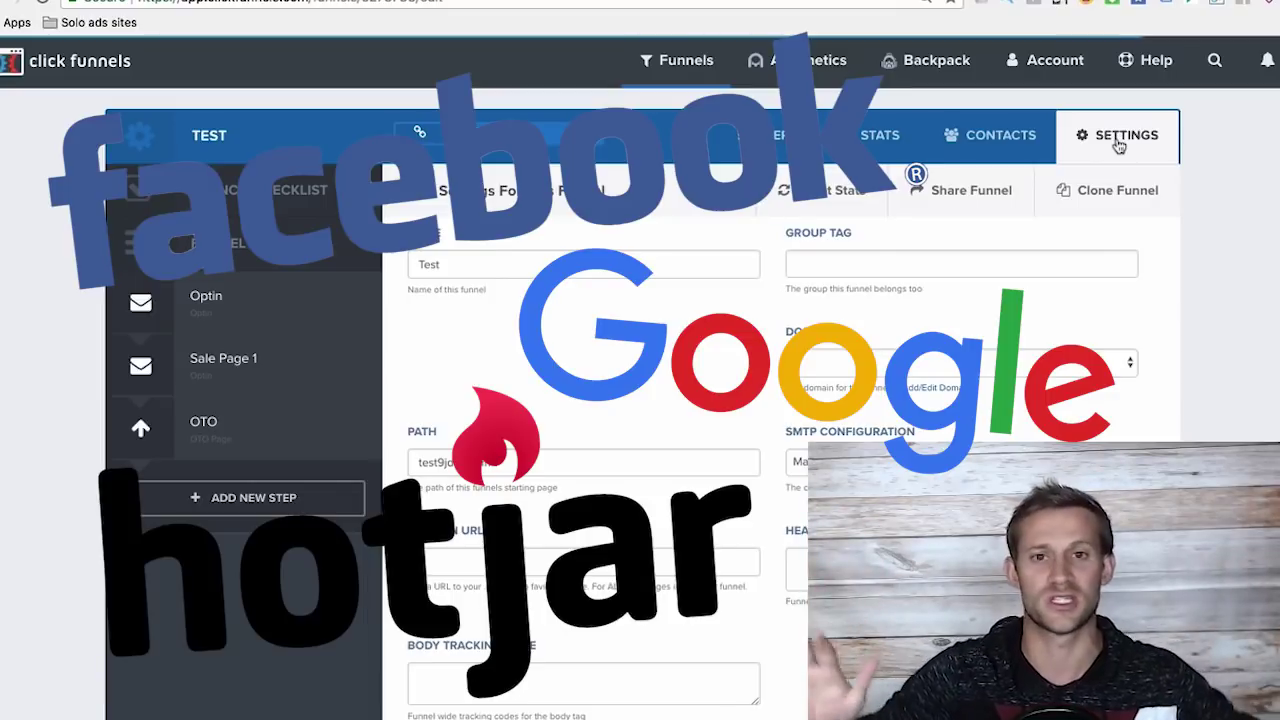
scroll(1030, 380, down, 2)
- Review the Head Tracking Code and Mailgun SMTP settings, then open the Account menu
click(865, 382)
scroll(946, 300, up, 2)
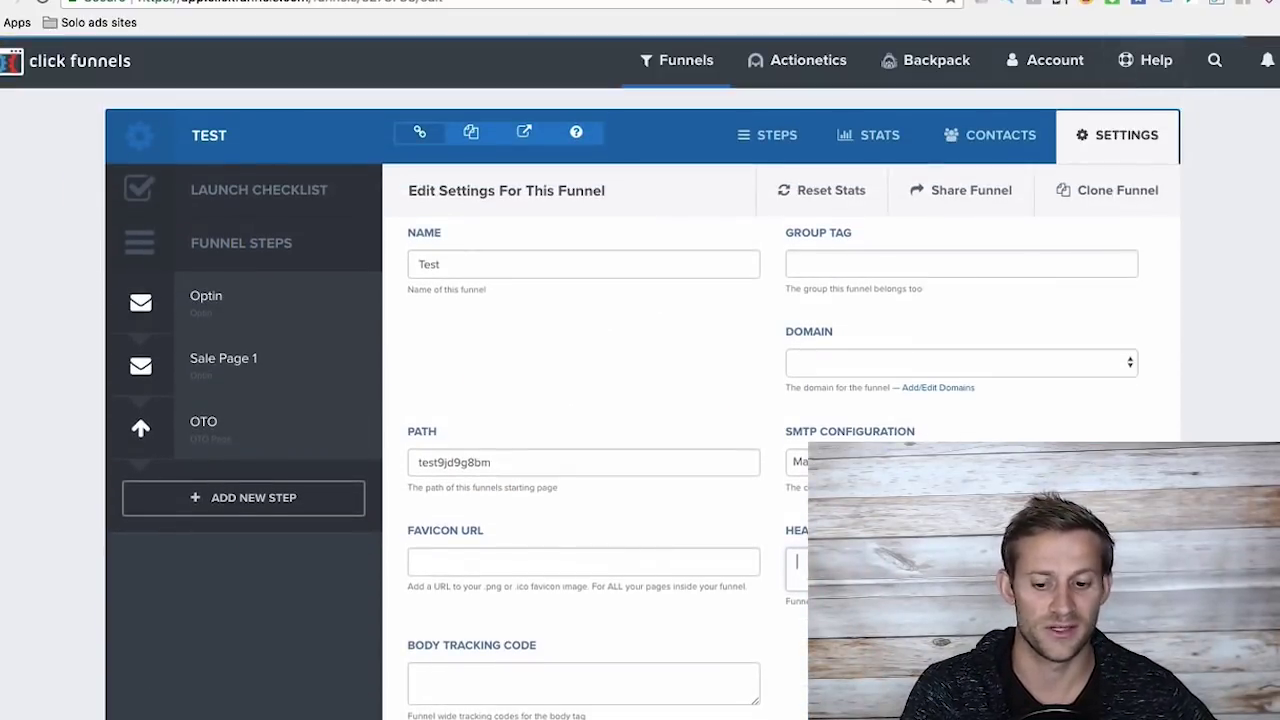
scroll(946, 300, down, 1)
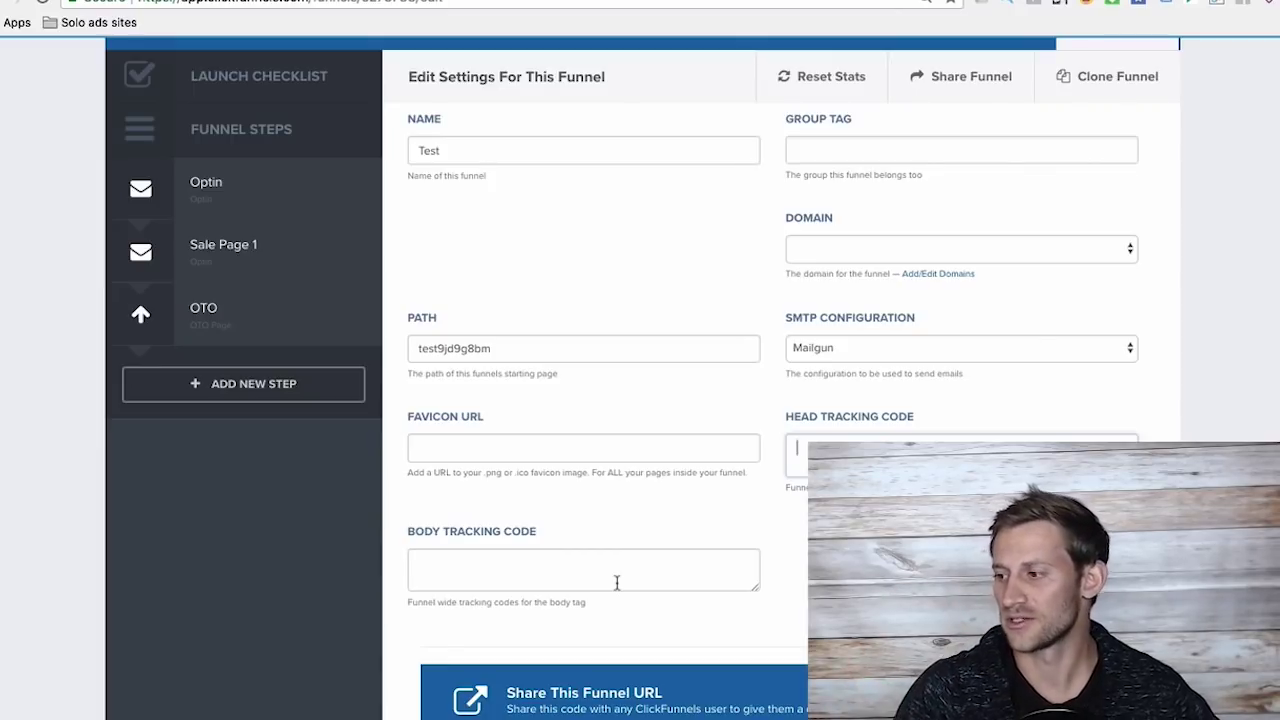
scroll(790, 350, up, 3)
click(1034, 62)
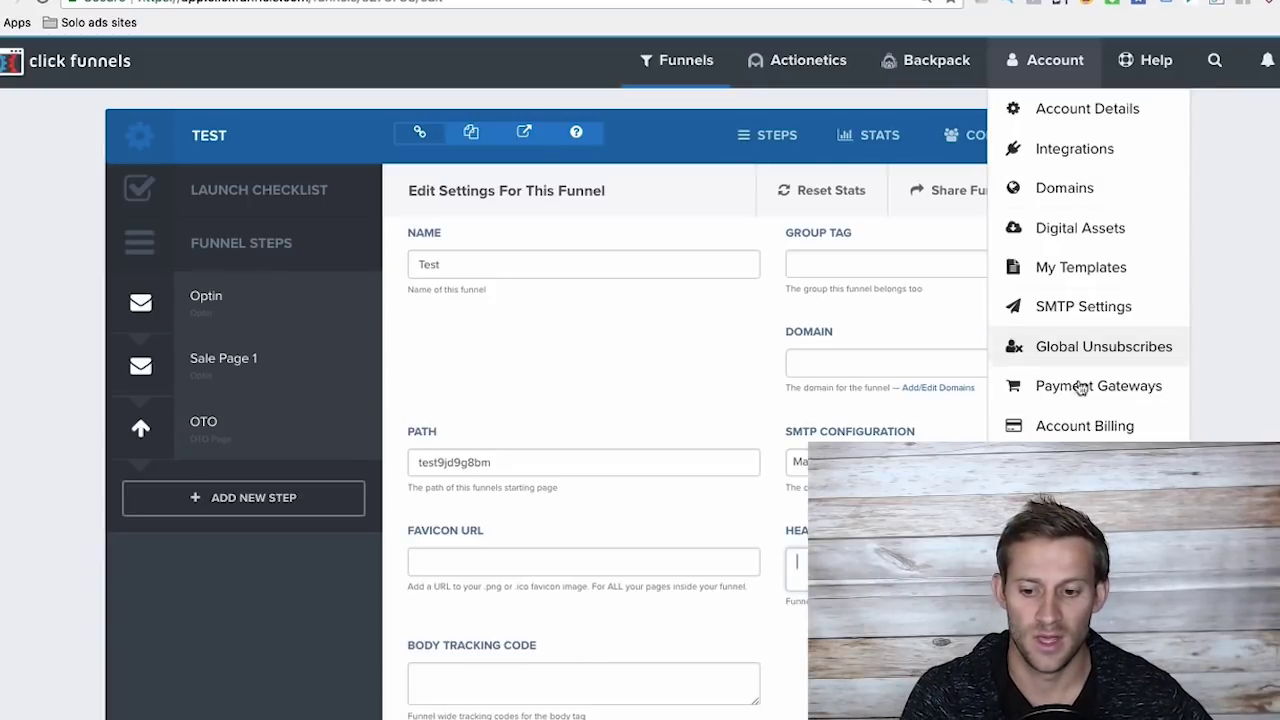
- Open Account Integrations, browse the Add New Integration cards, and search them for 'stripe'
click(1088, 149)
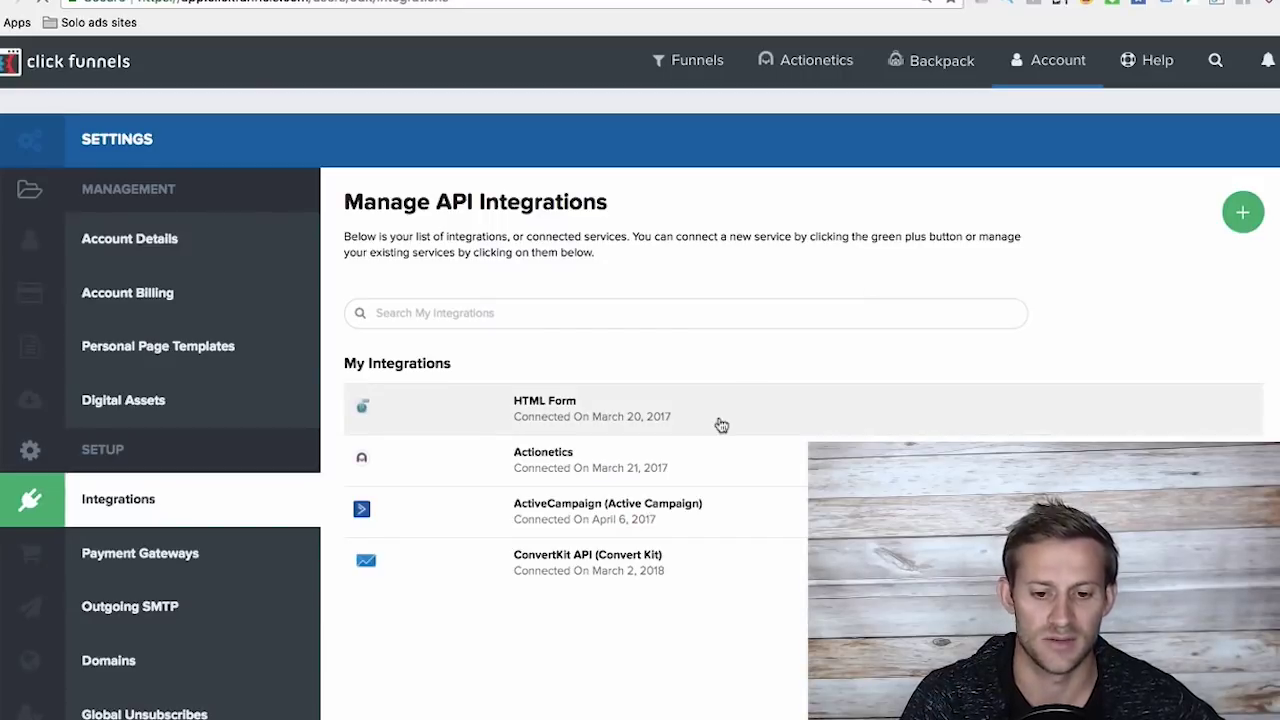
click(648, 319)
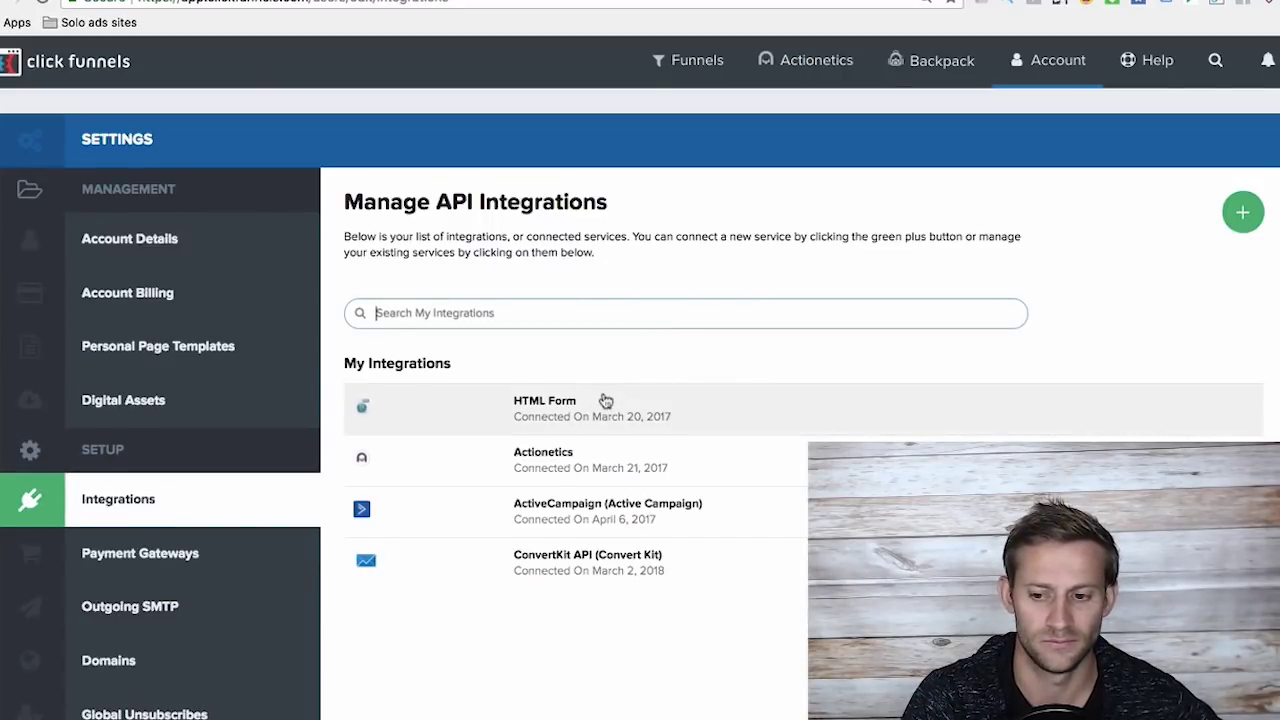
click(1243, 211)
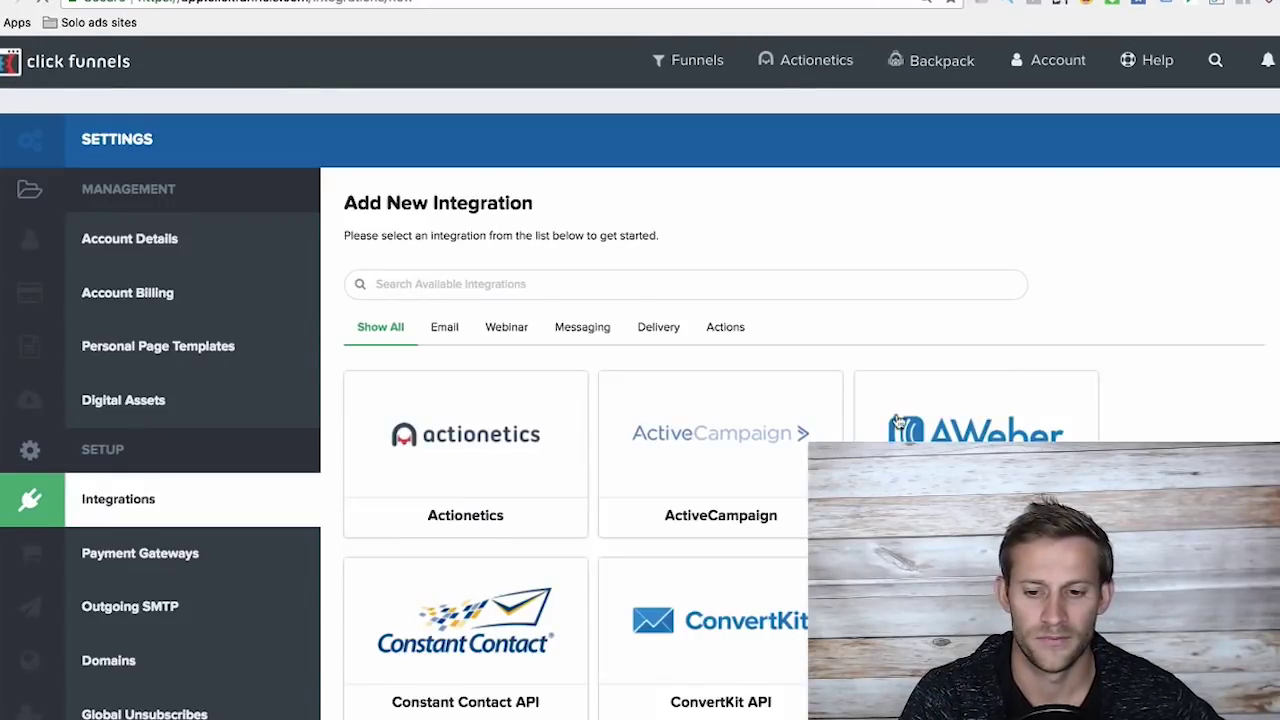
scroll(899, 421, down, 6)
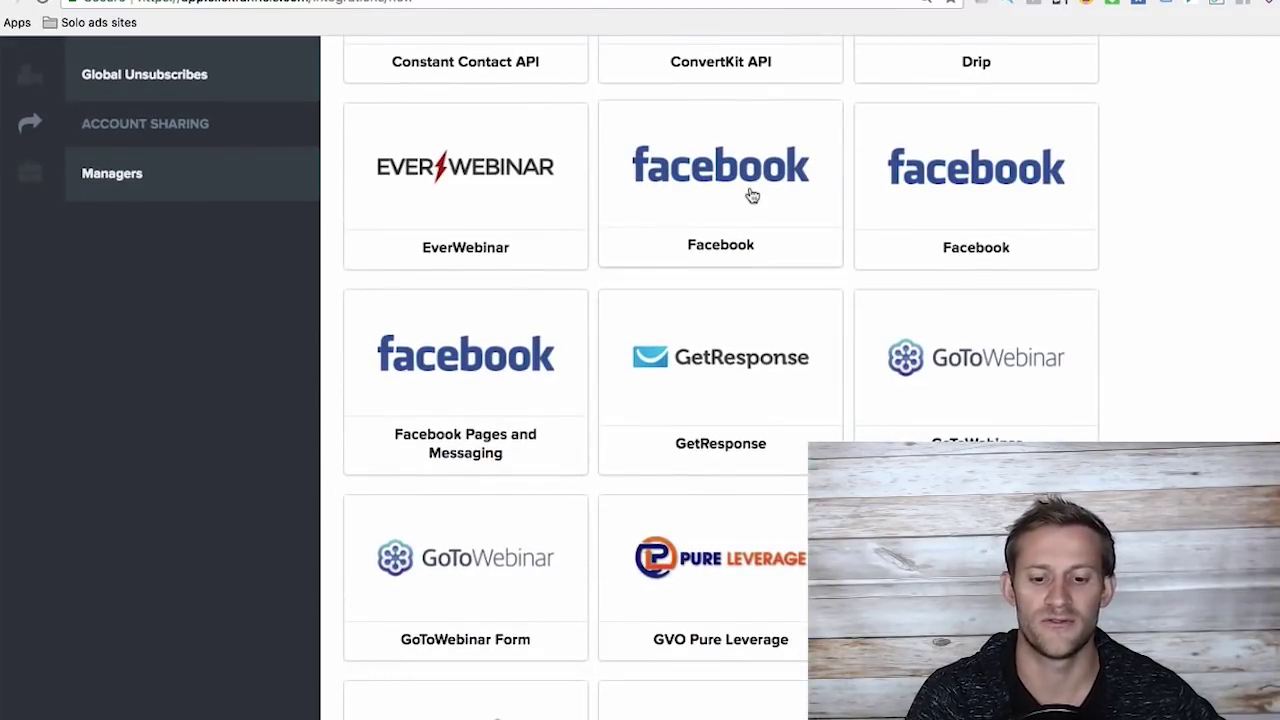
scroll(750, 200, down, 2)
scroll(486, 449, down, 3)
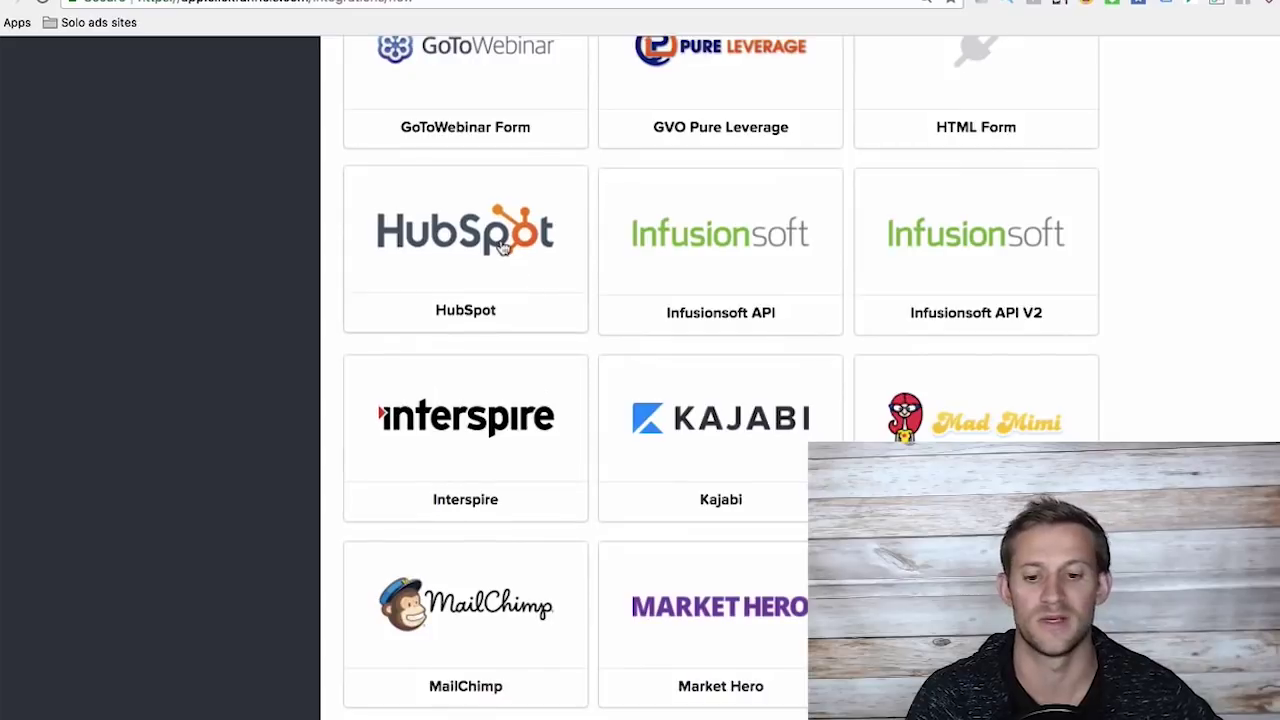
scroll(677, 317, down, 4)
scroll(774, 246, down, 5)
scroll(775, 368, down, 1)
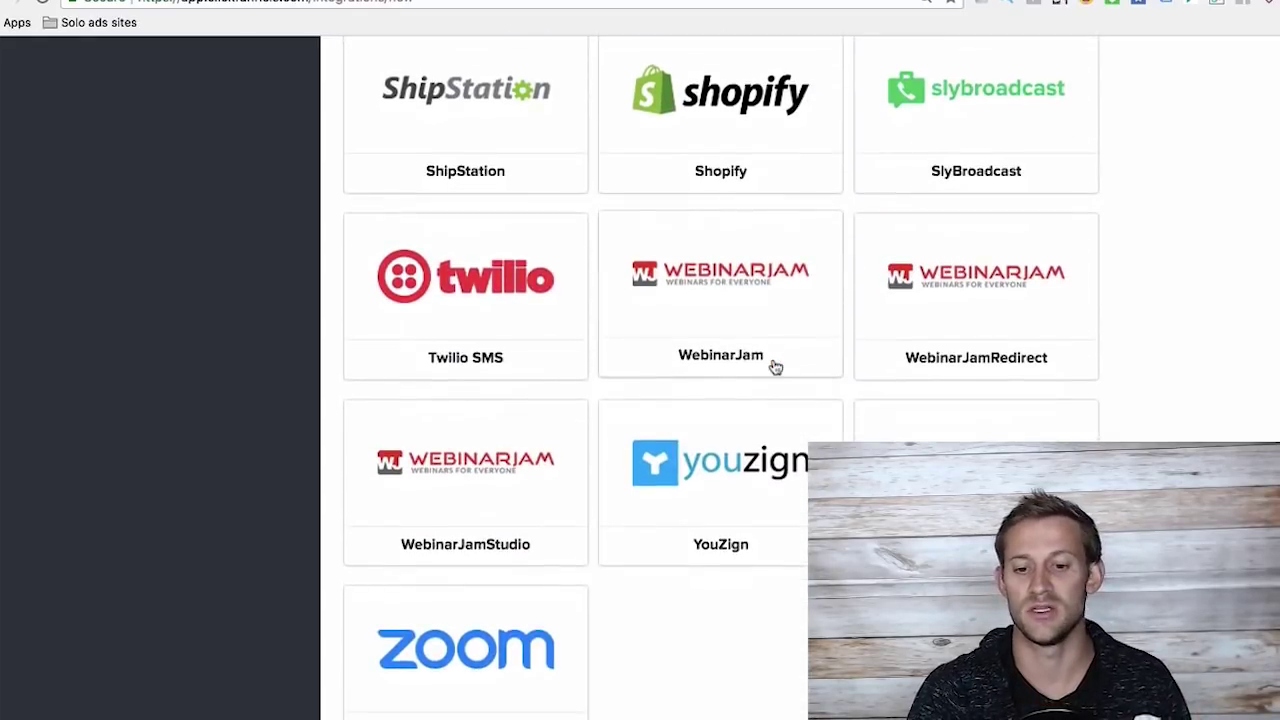
scroll(766, 282, down, 2)
scroll(767, 284, up, 20)
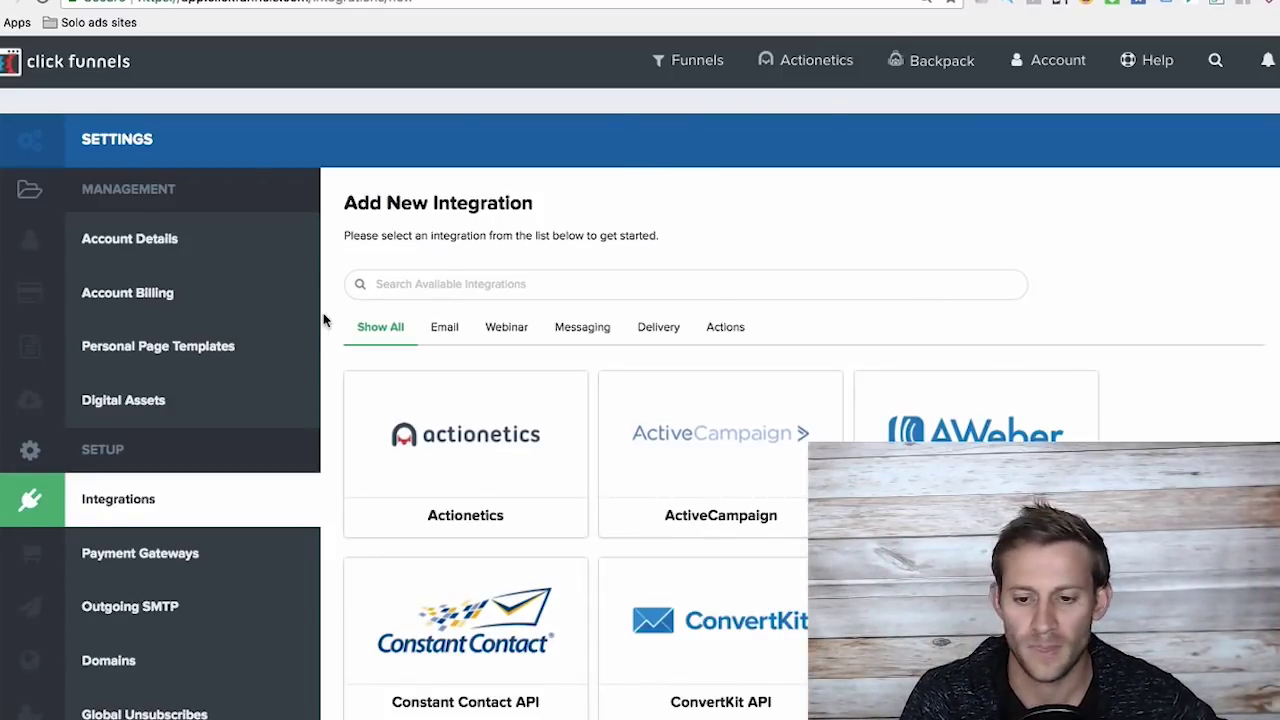
click(517, 287)
text(stripe)
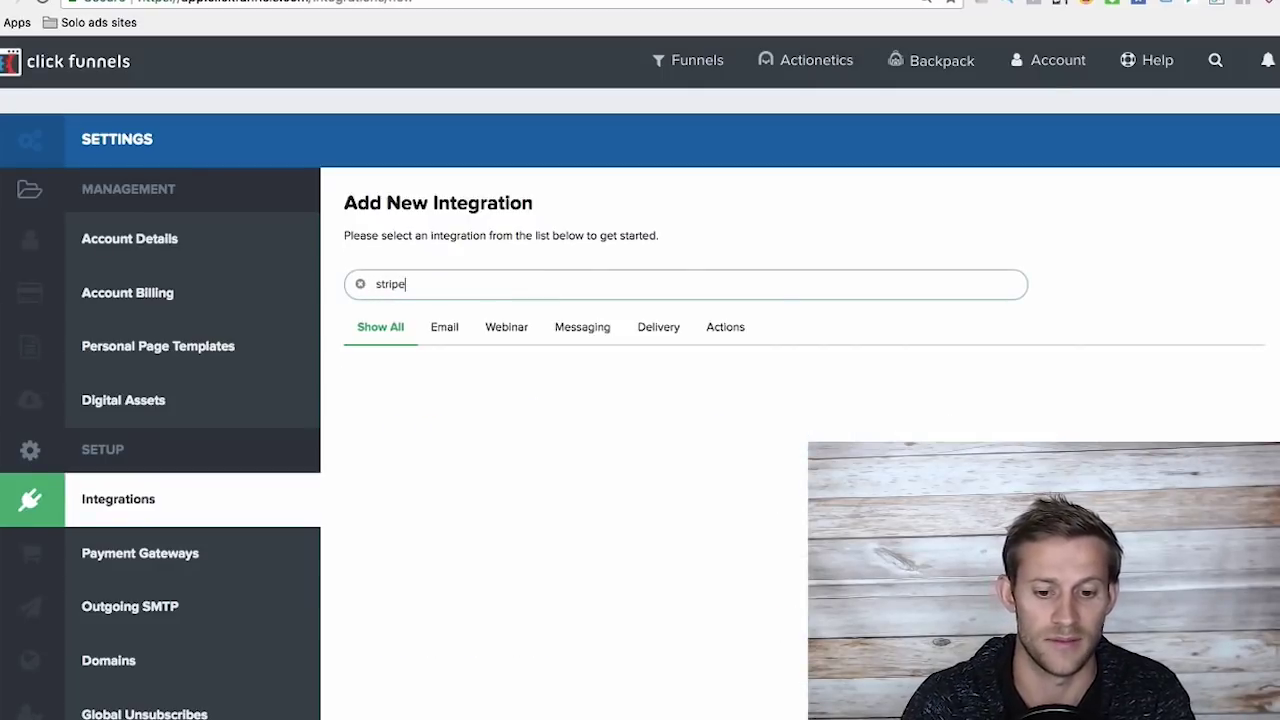
- View the Add New Payment Gateway list, including ClickBank, JVZoo, Stripe and Blue Snap
click(178, 548)
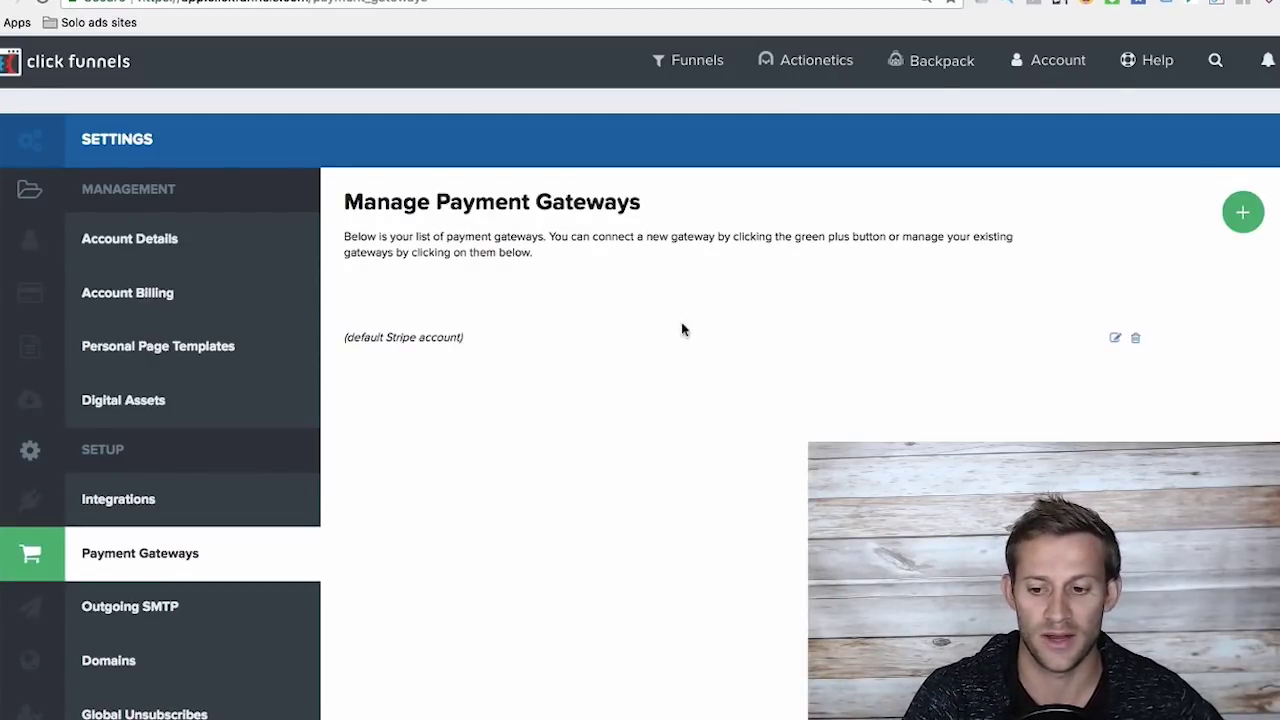
click(1243, 212)
scroll(714, 390, down, 4)
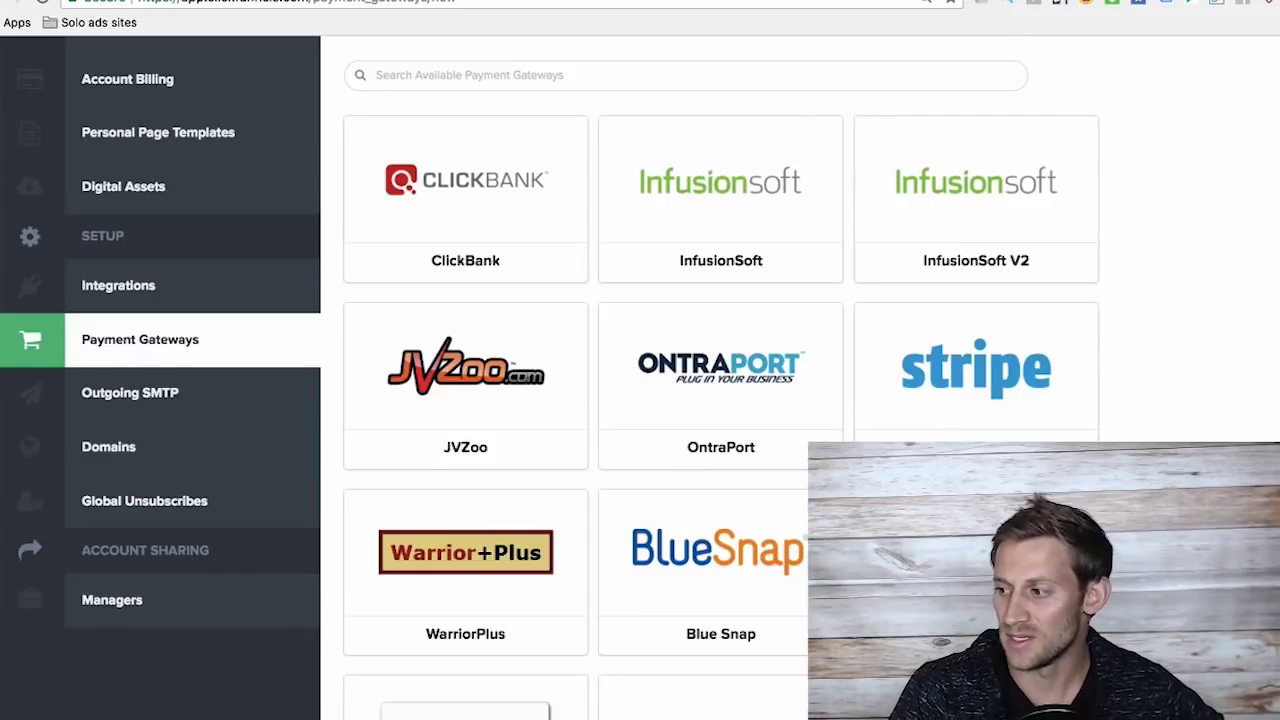
scroll(680, 483, up, 3)
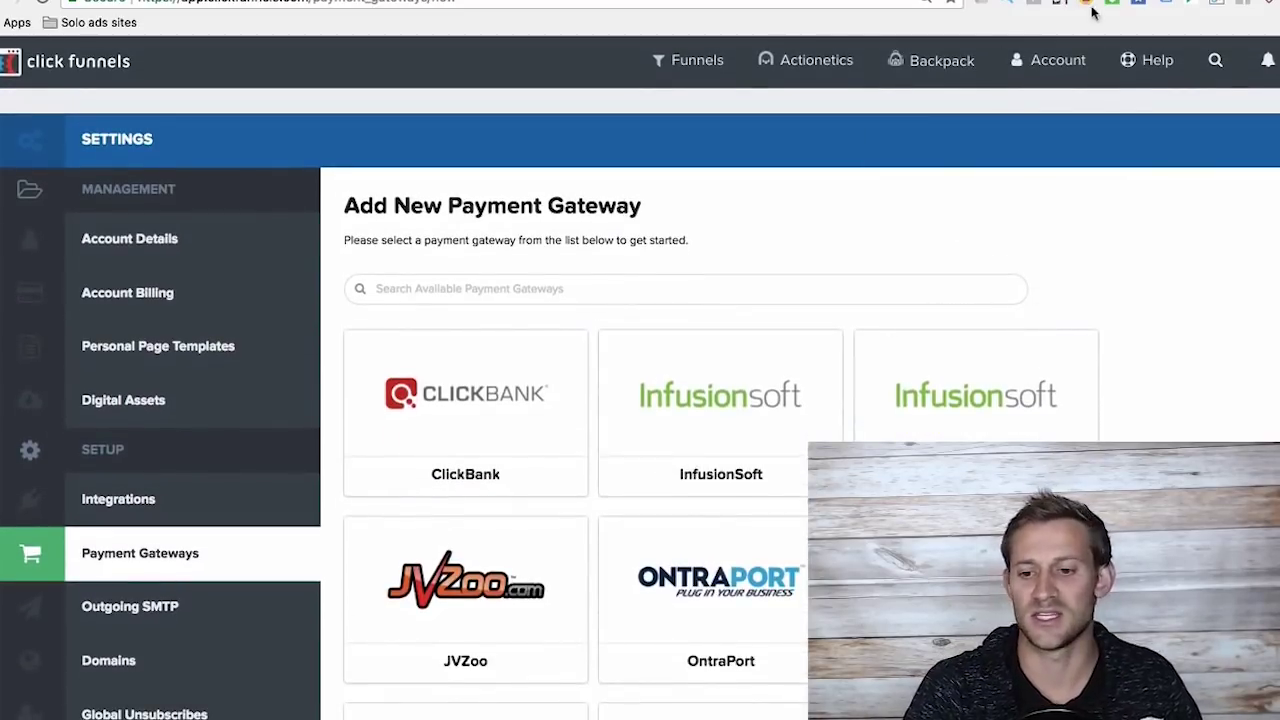
- Go to Account > Domains, review the domain list, and open the Add new domain page
mouse_move(1058, 60)
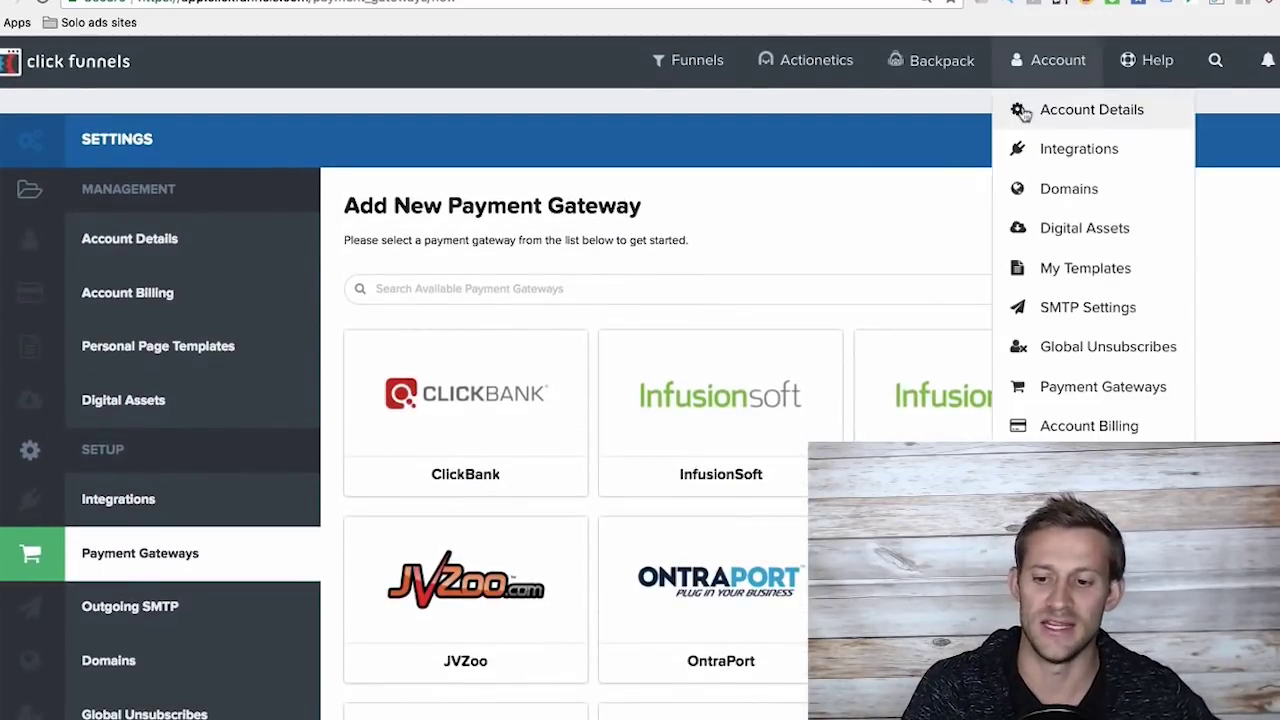
click(1036, 194)
scroll(476, 397, down, 3)
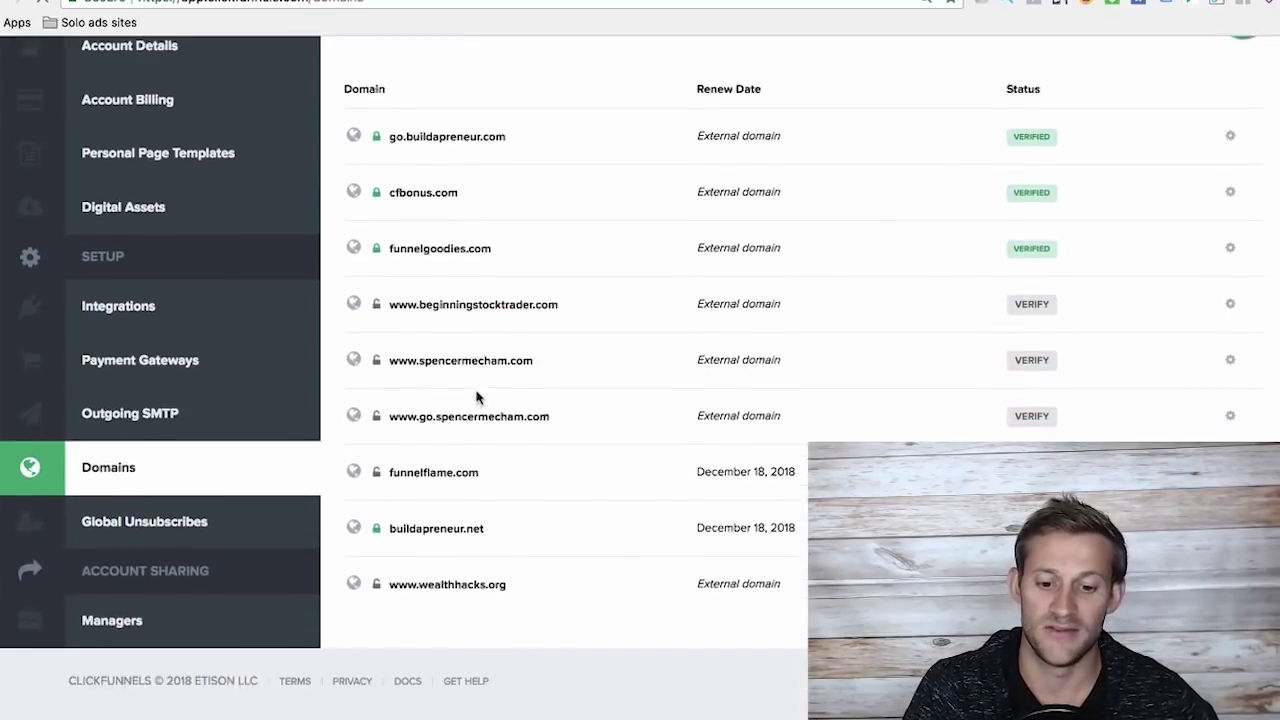
scroll(474, 400, up, 3)
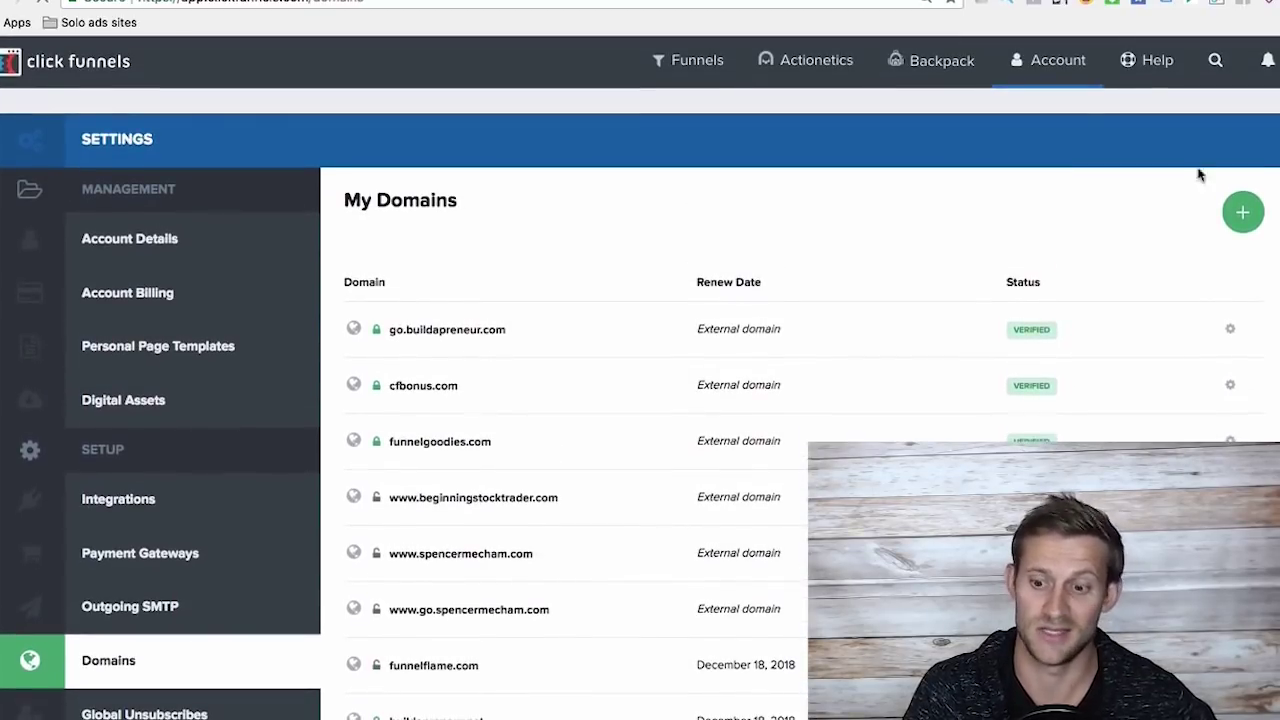
click(1243, 212)
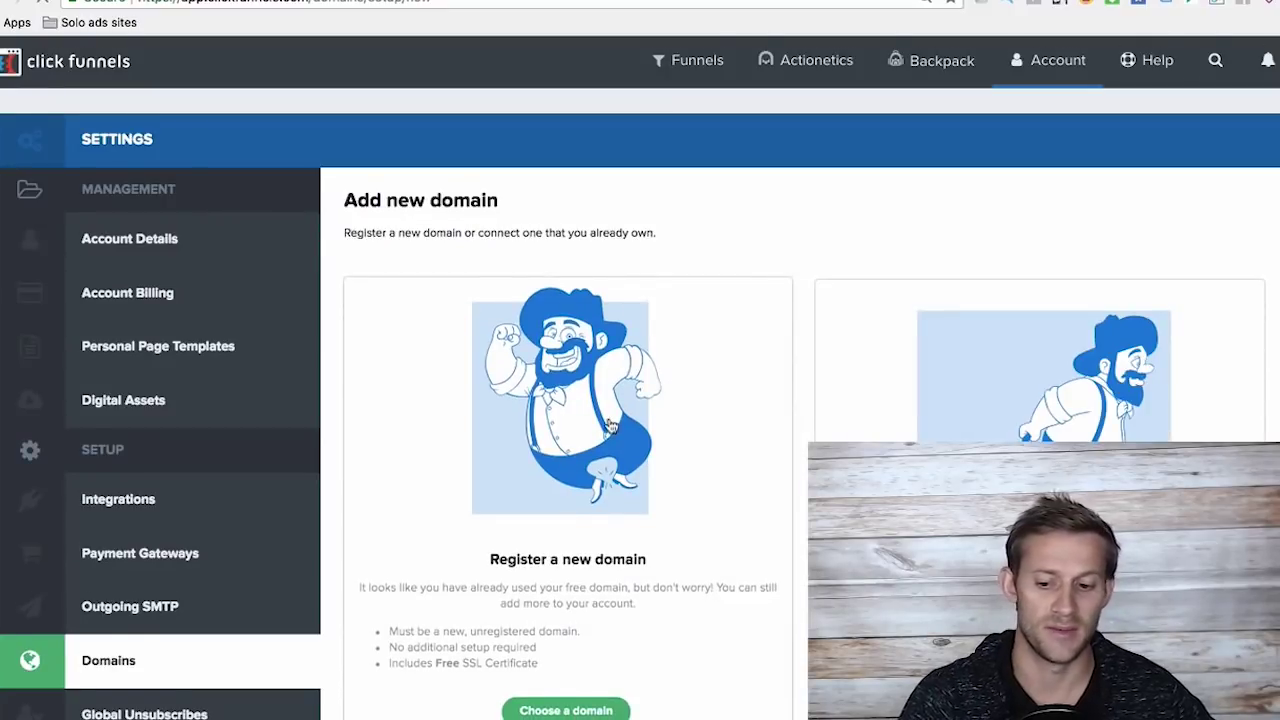
scroll(674, 395, down, 2)
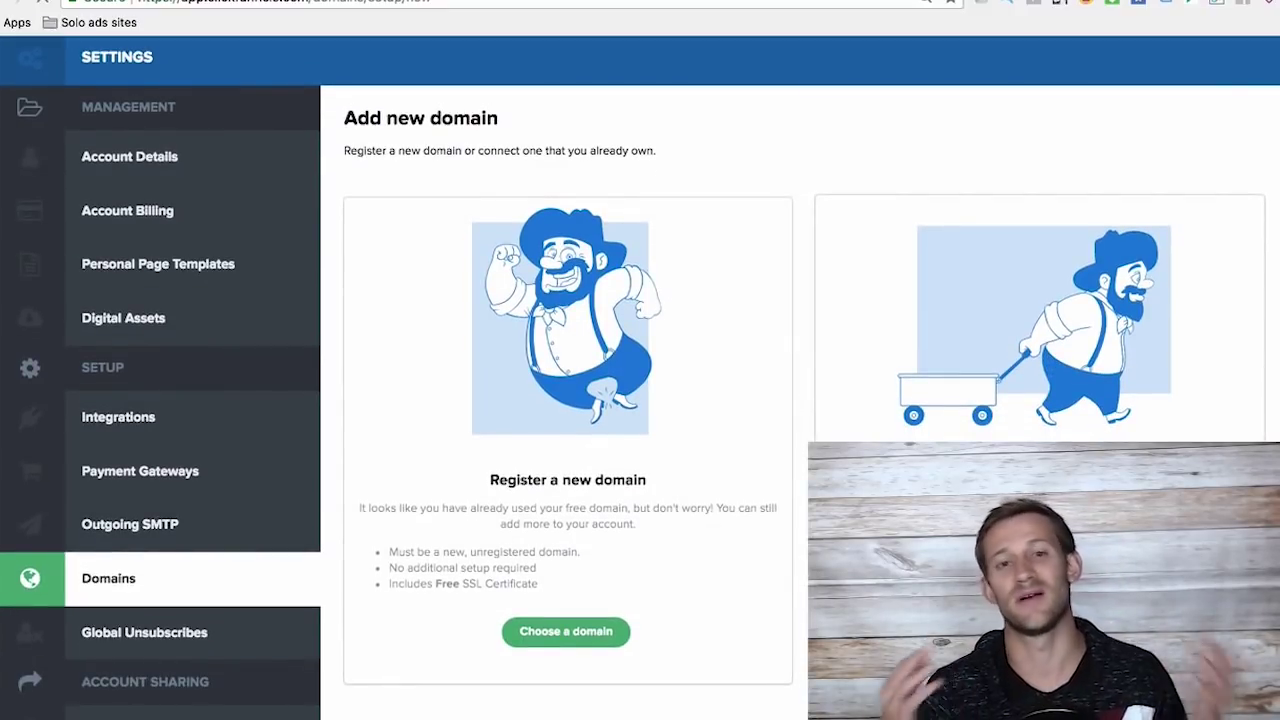
scroll(566, 448, up, 2)
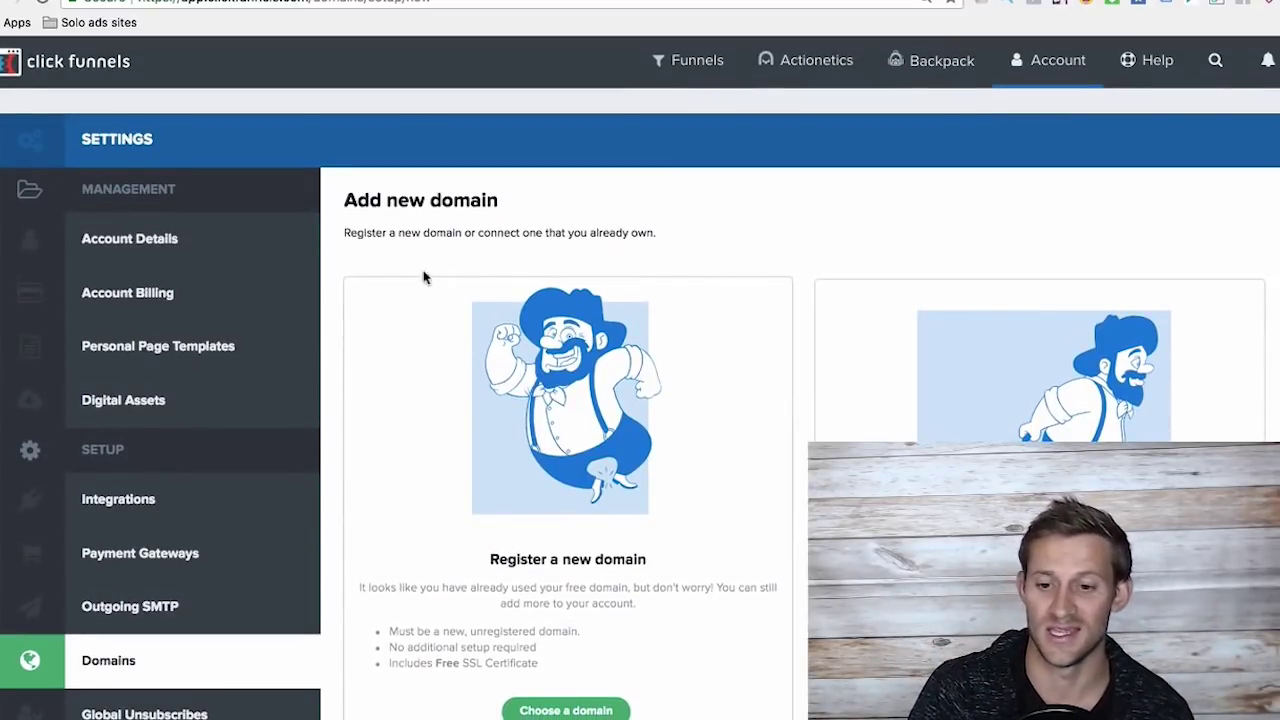
mouse_move(835, 78)
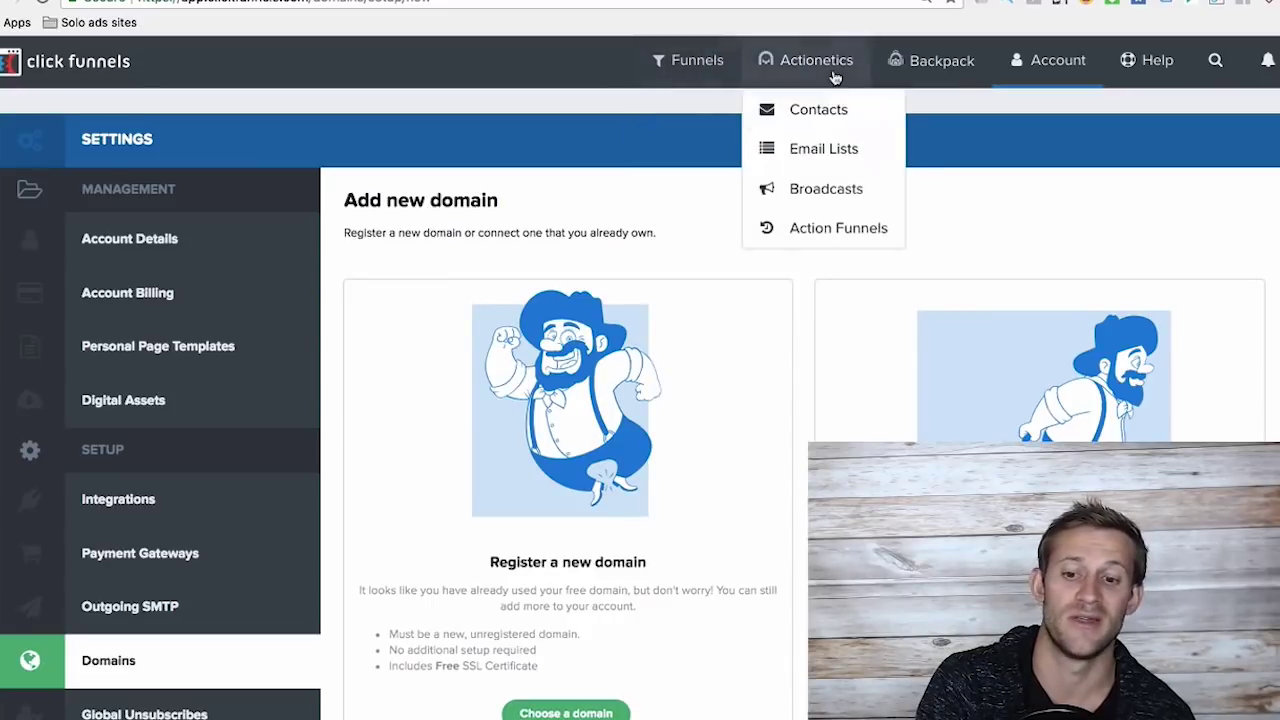
mouse_move(934, 84)
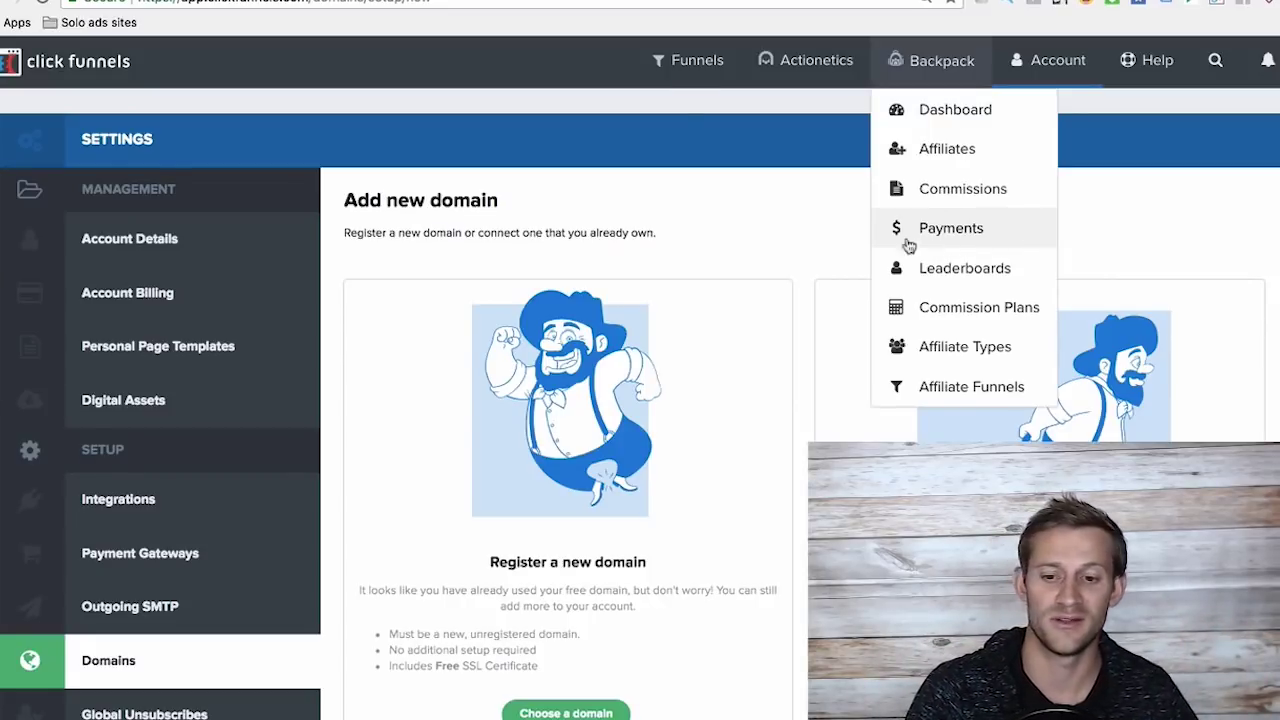
mouse_move(665, 83)
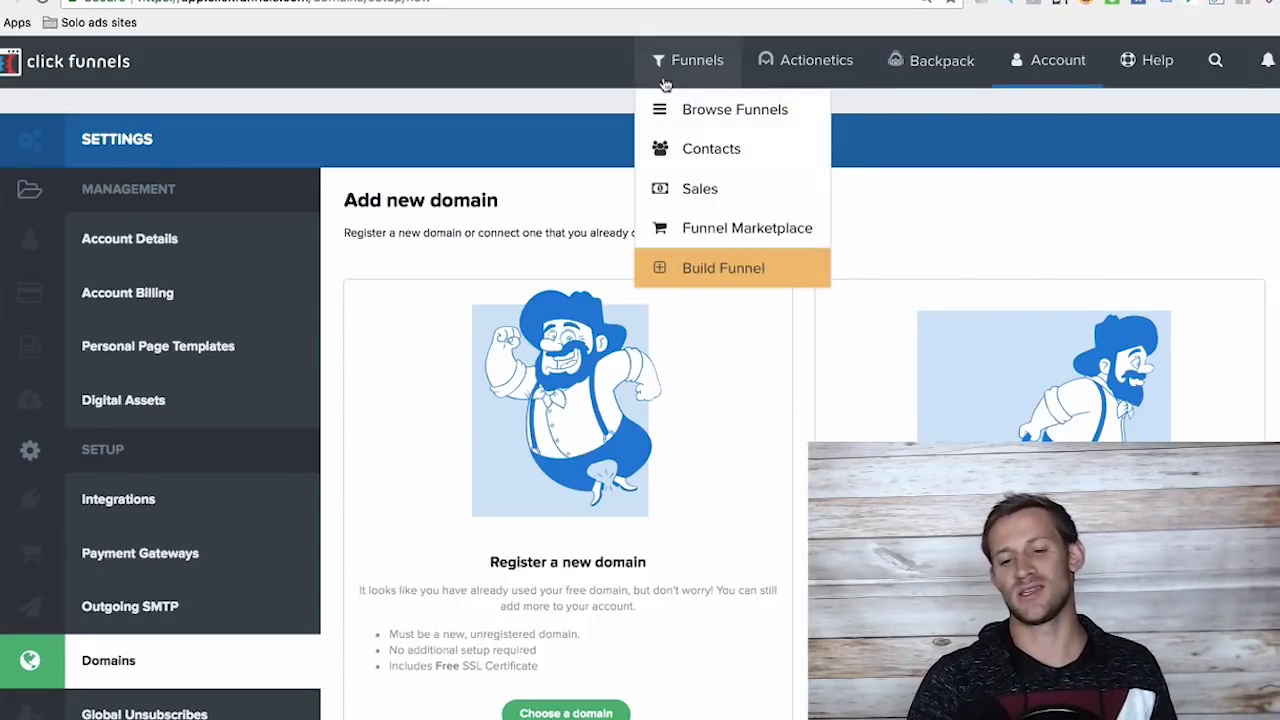